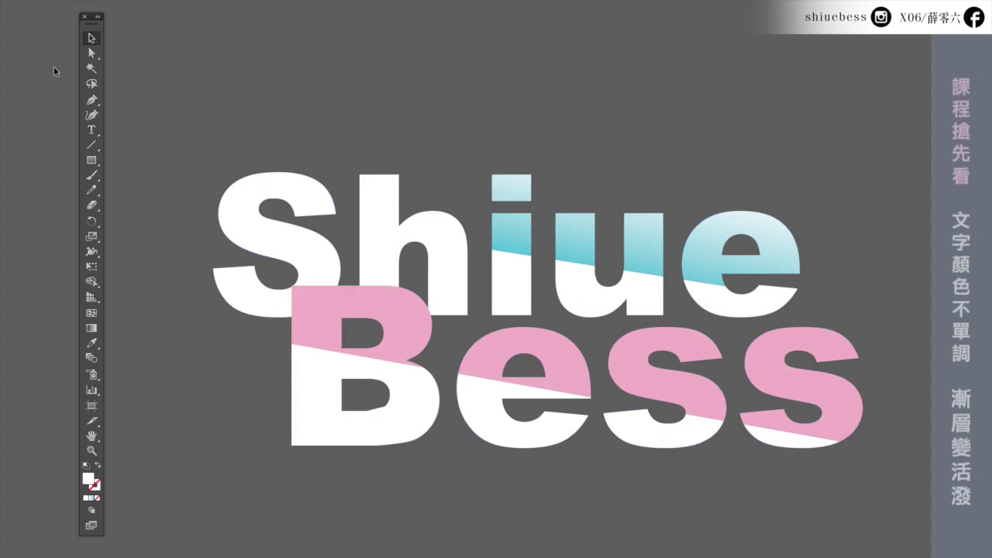
Redraw the teal gradient across the i, u and e pieces from lower right to upper left
click(512, 187)
shift+click(508, 232)
shift+click(574, 236)
shift+click(630, 259)
shift+click(790, 248)
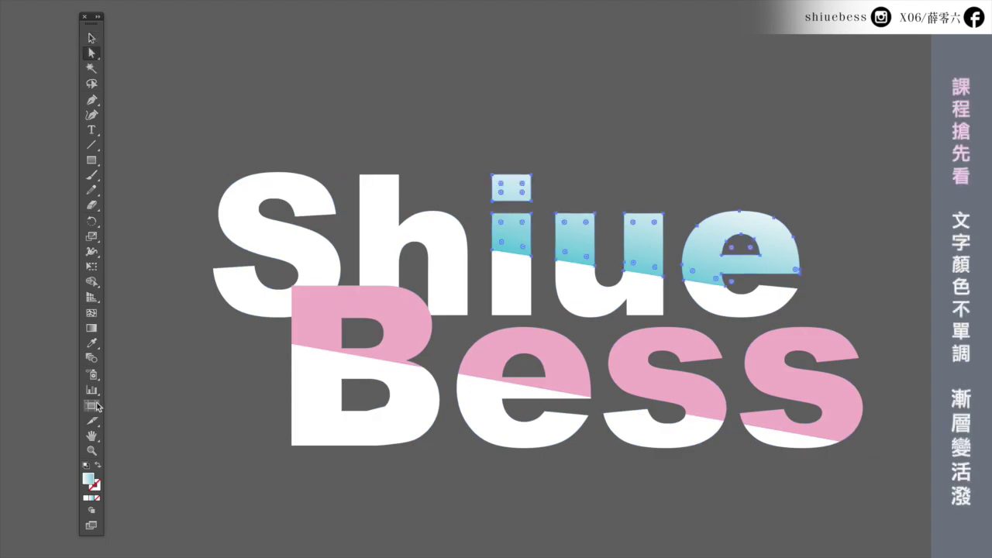
click(92, 328)
drag(636, 289, 661, 169)
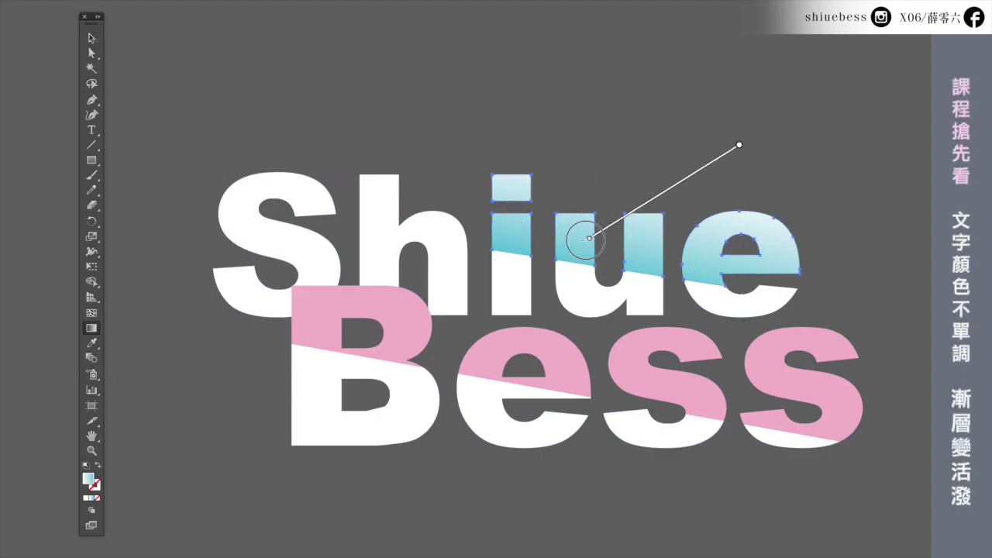
drag(735, 148, 576, 248)
drag(845, 305, 633, 159)
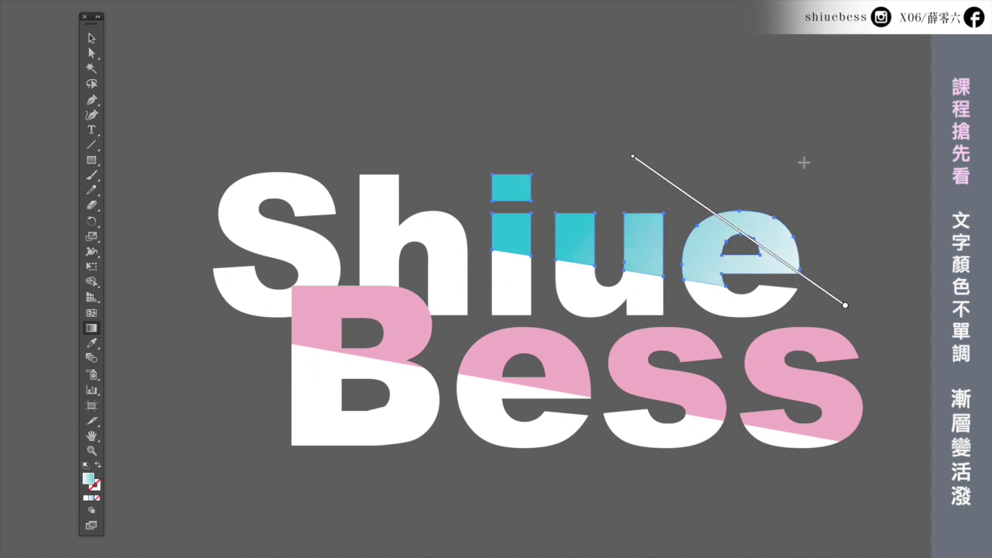
Delete the pink slices on B and e, then select the pink pieces of both s letters
click(91, 53)
click(365, 310)
key(Delete)
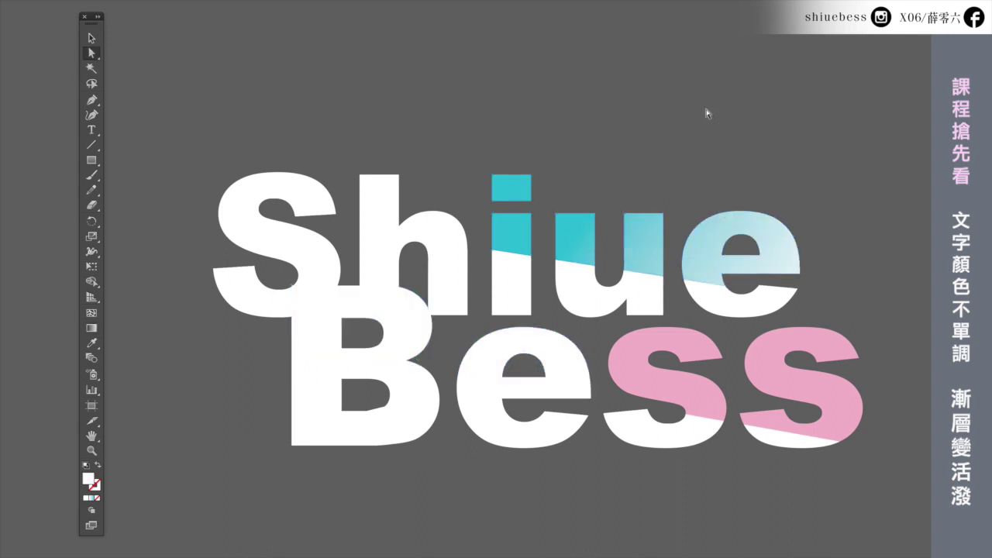
click(686, 351)
shift+click(799, 351)
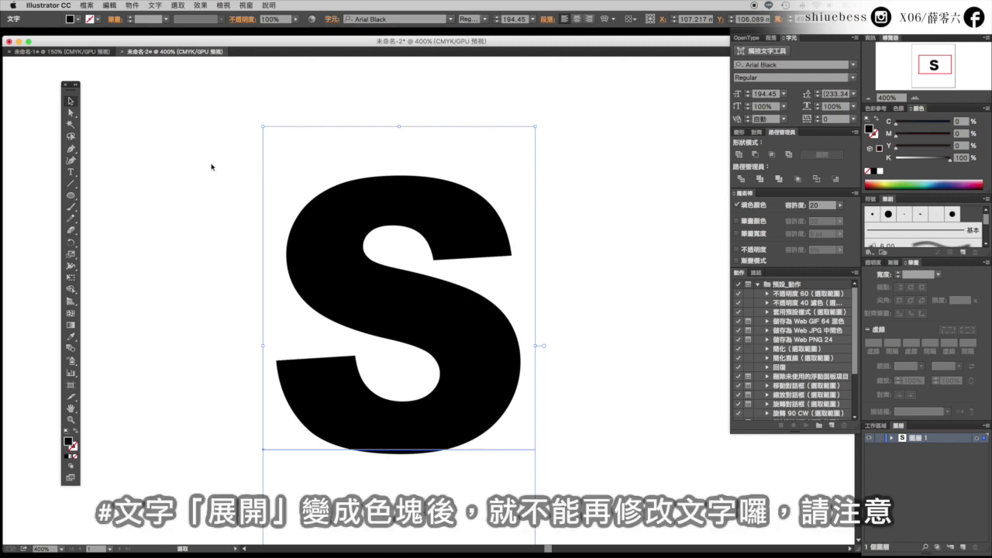
Expand the Arial Black S text into outlined paths with Object > Expand, then deselect
click(133, 5)
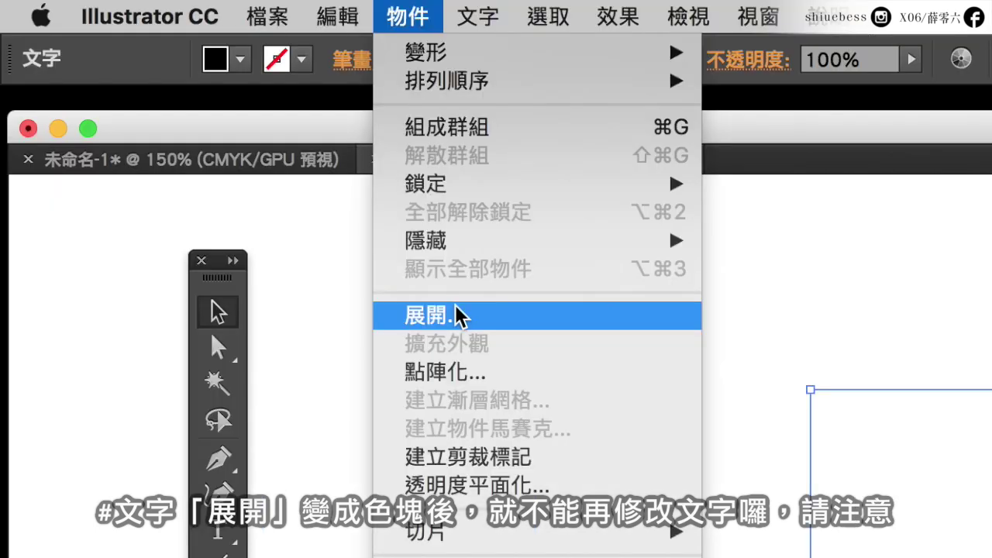
click(456, 308)
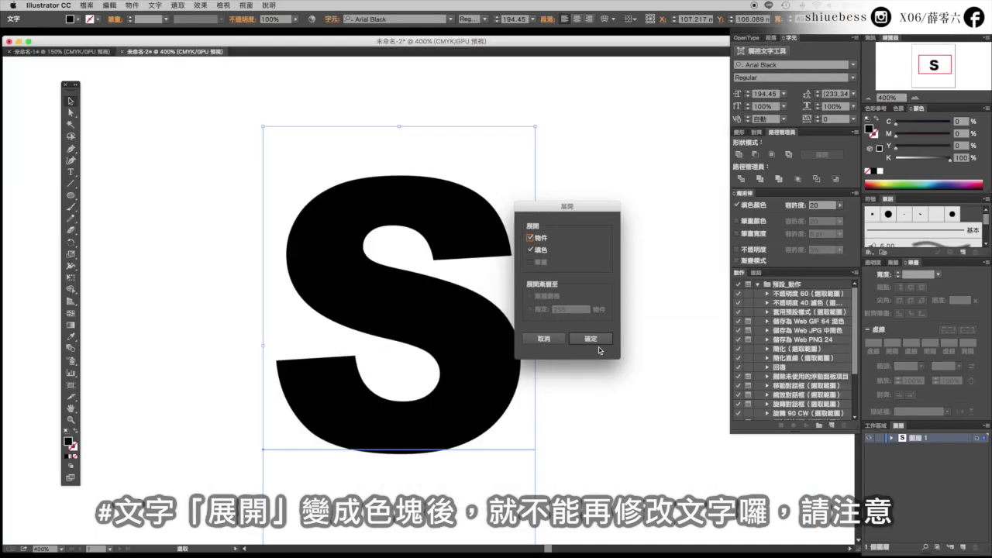
click(603, 341)
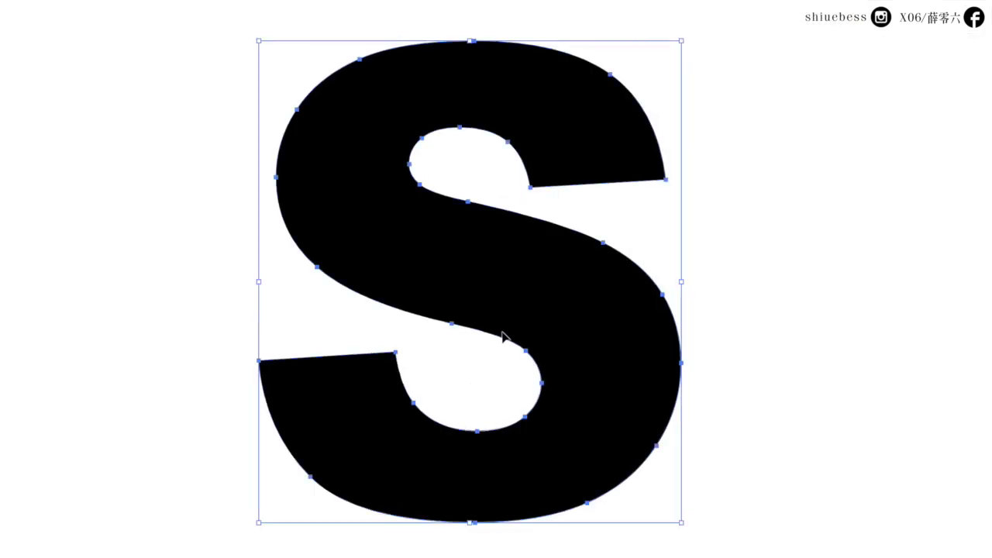
click(738, 106)
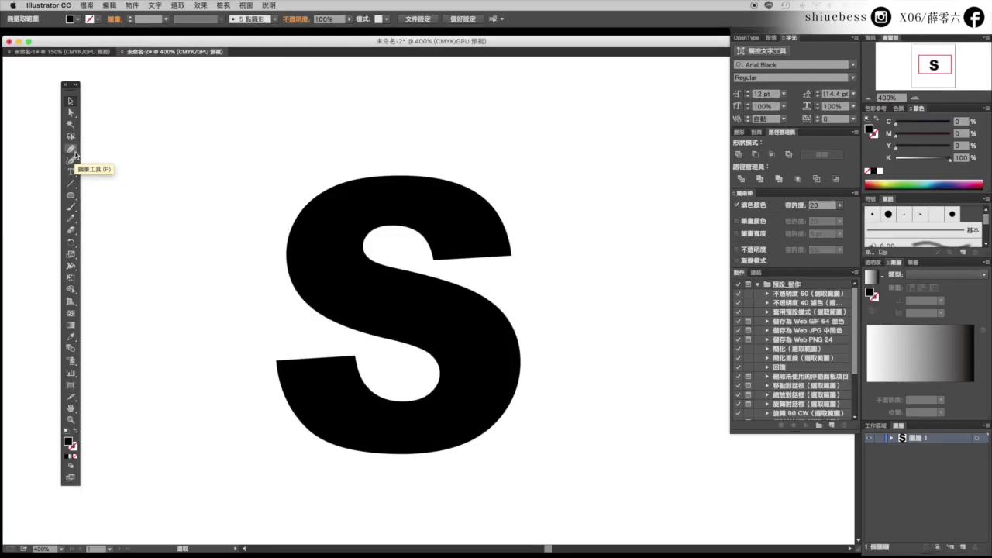
Draw a curved Pen cut line from the S's upper left past its lower right, then select both
click(296, 101)
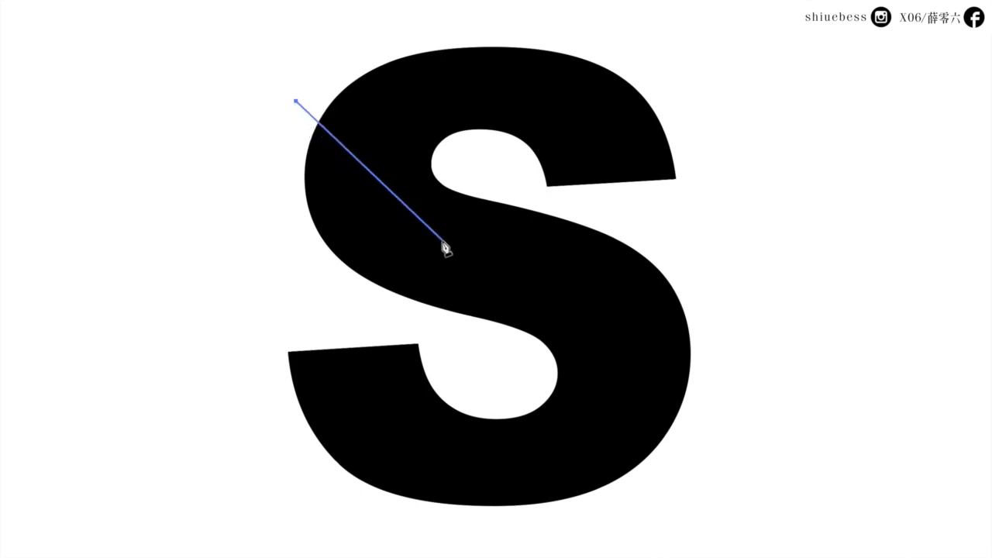
drag(443, 239, 580, 272)
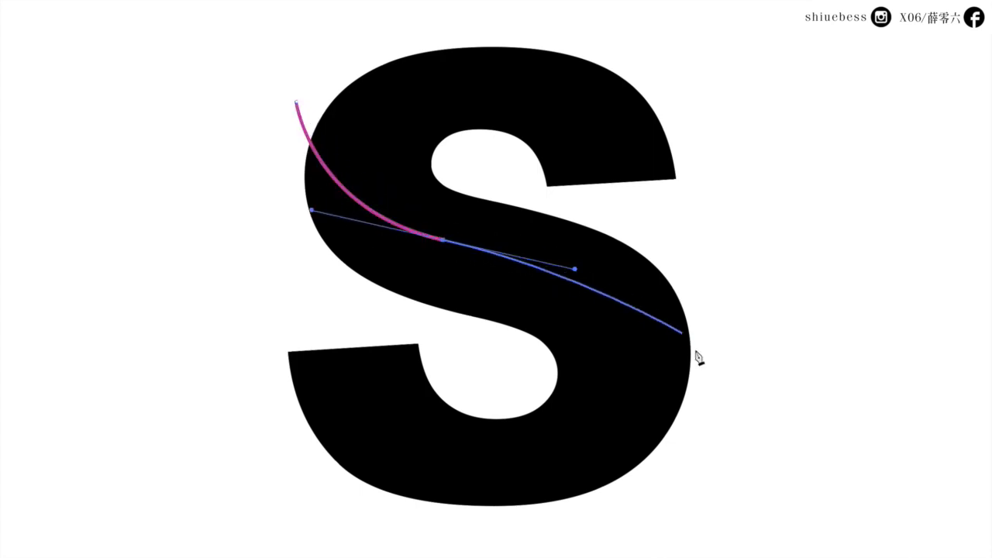
drag(698, 396, 719, 481)
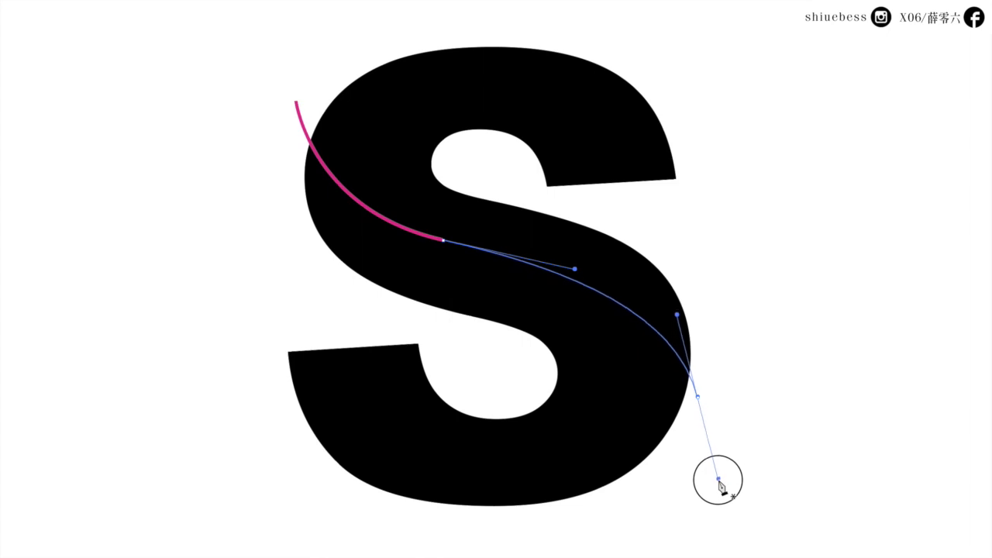
drag(719, 481, 719, 491)
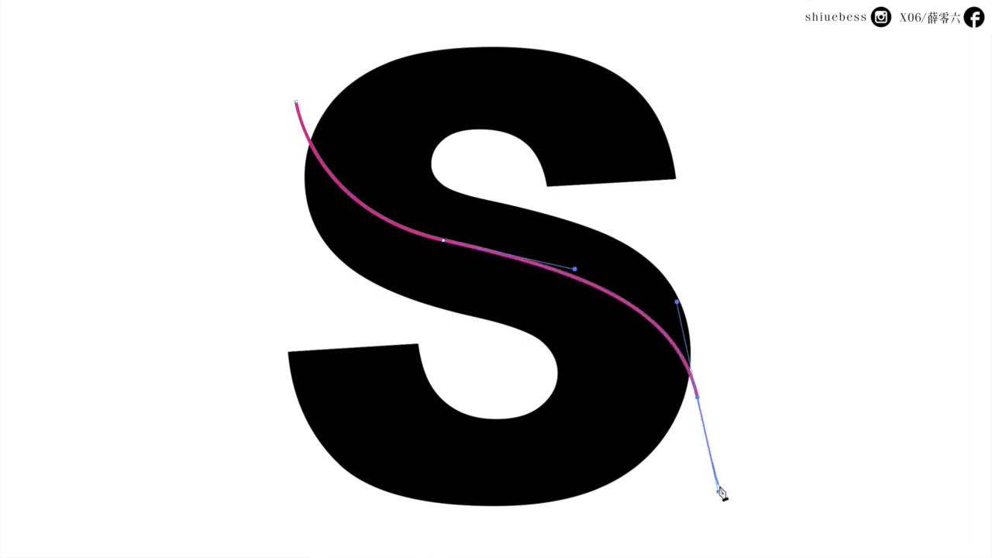
key(v)
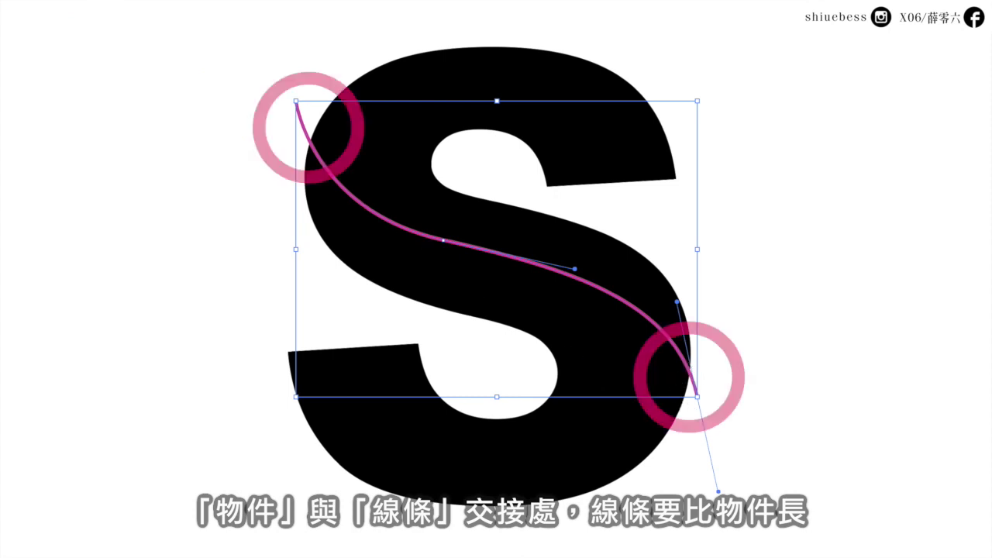
click(143, 89)
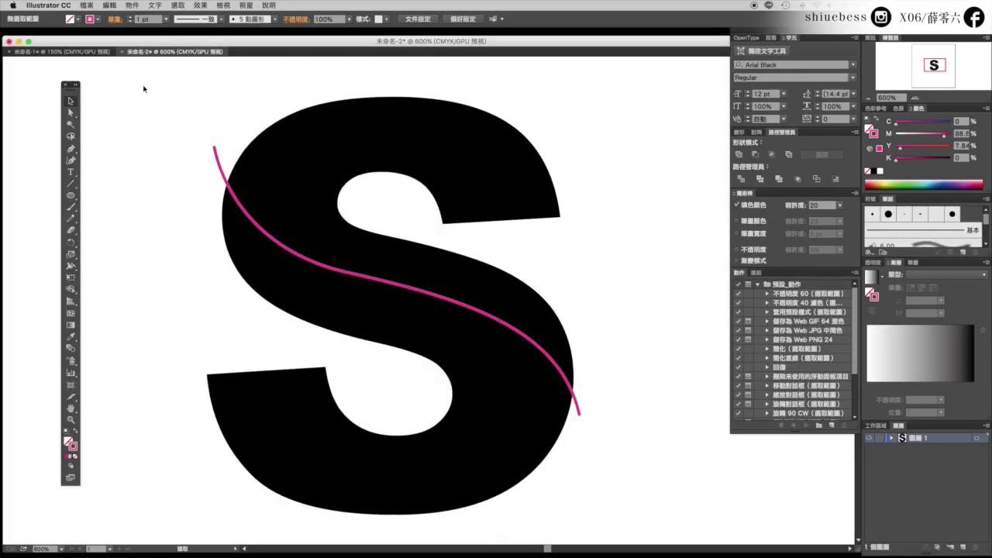
drag(144, 90, 580, 480)
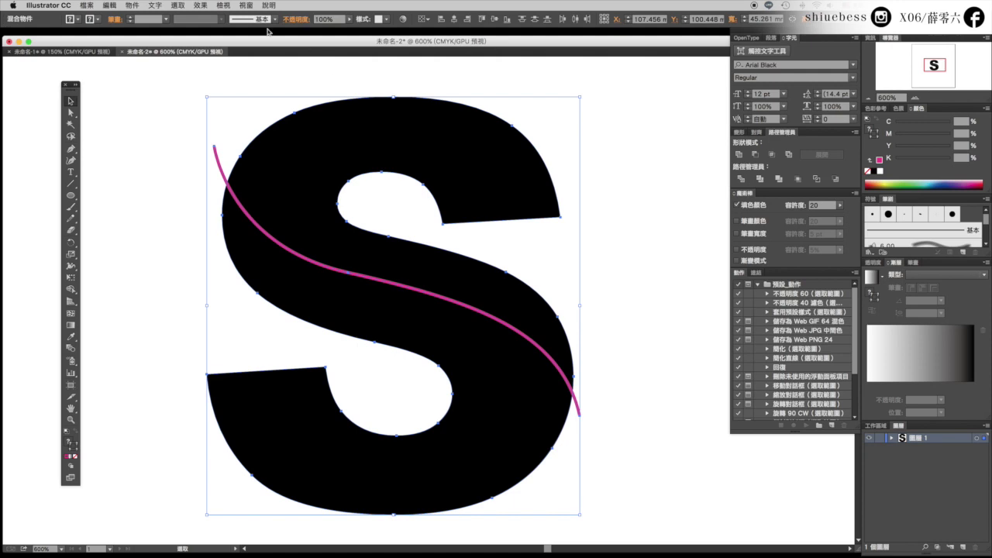
Divide the S along the curve with Pathfinder and ungroup the resulting pieces
click(246, 6)
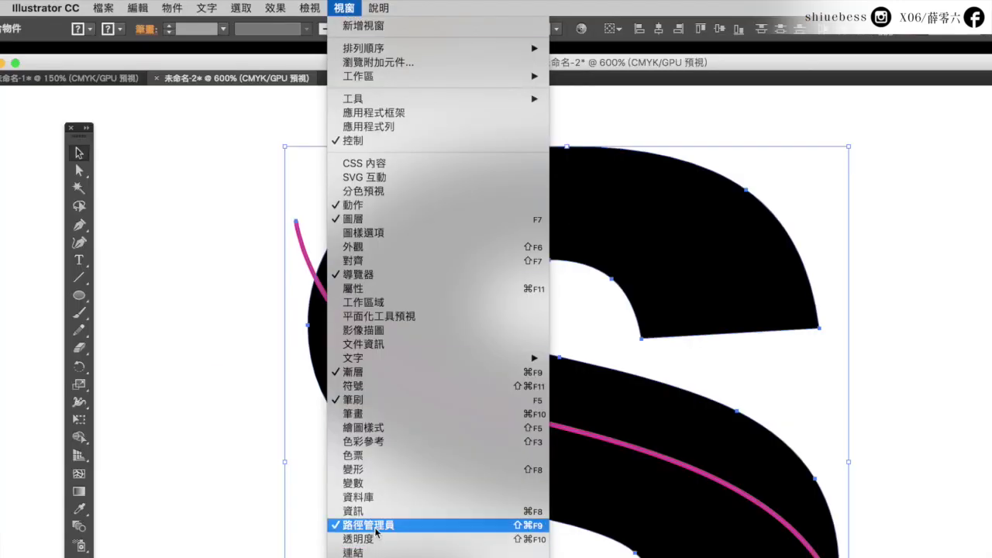
click(375, 527)
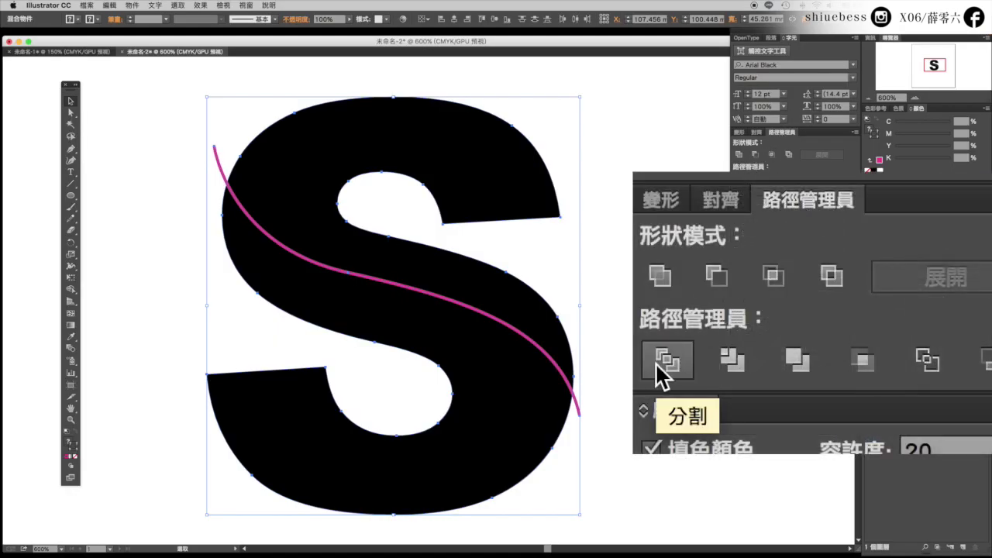
click(741, 179)
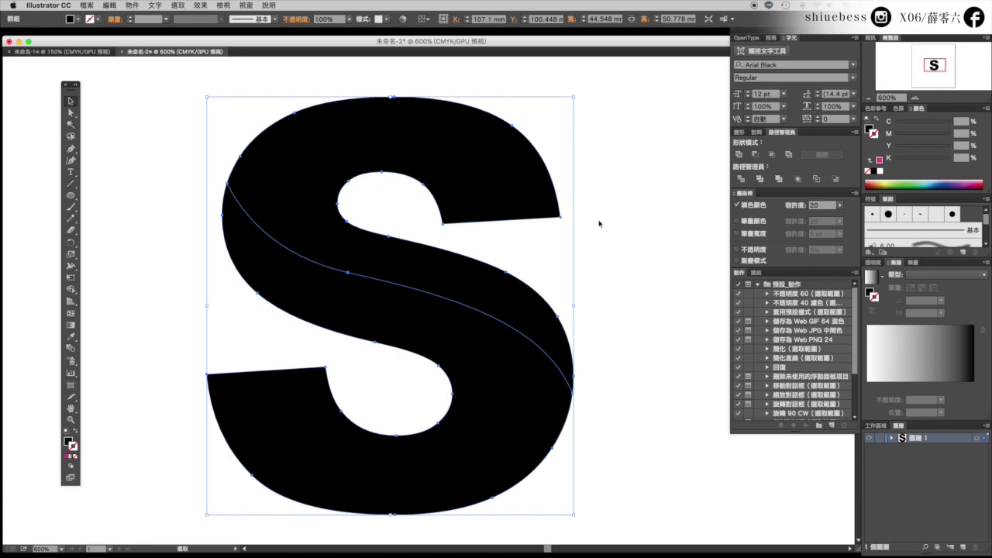
right_click(263, 189)
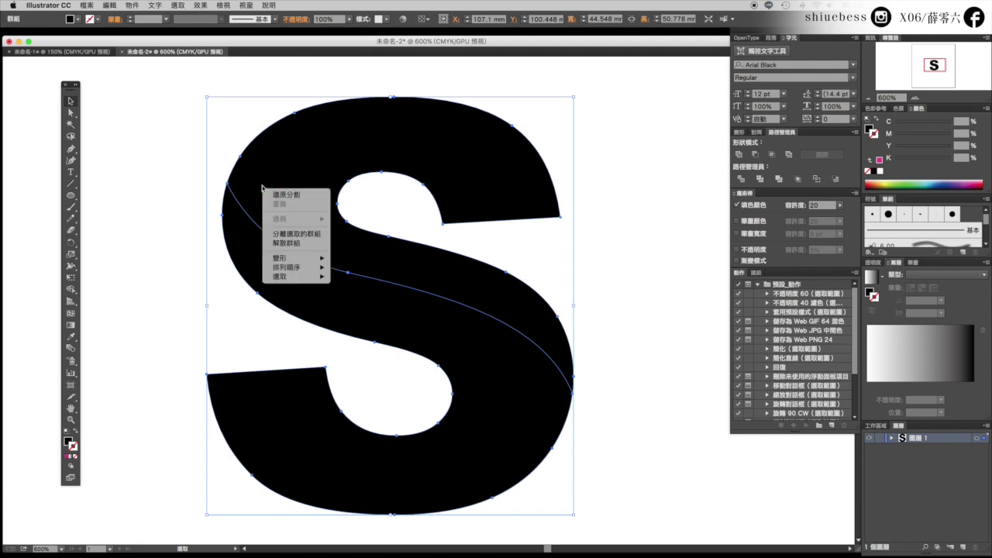
click(308, 245)
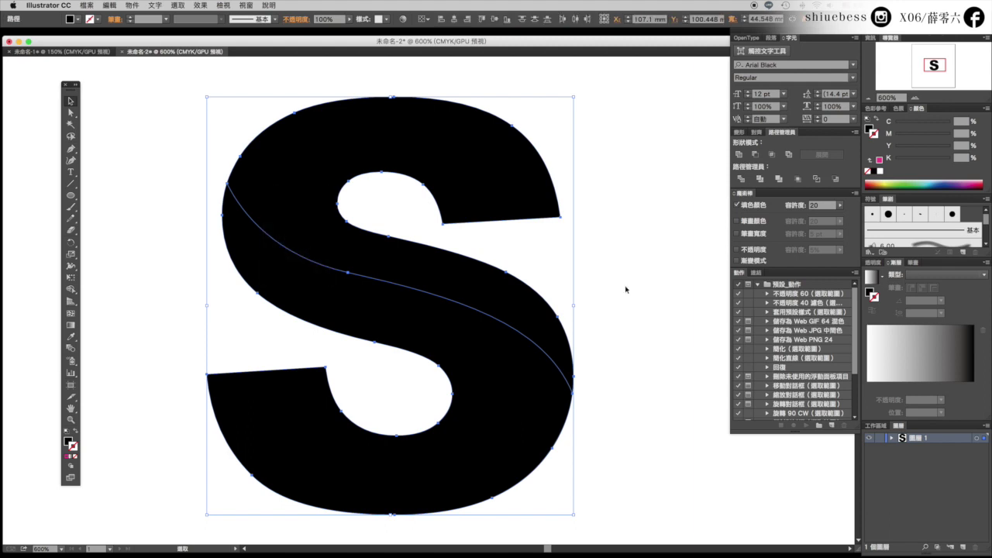
click(626, 289)
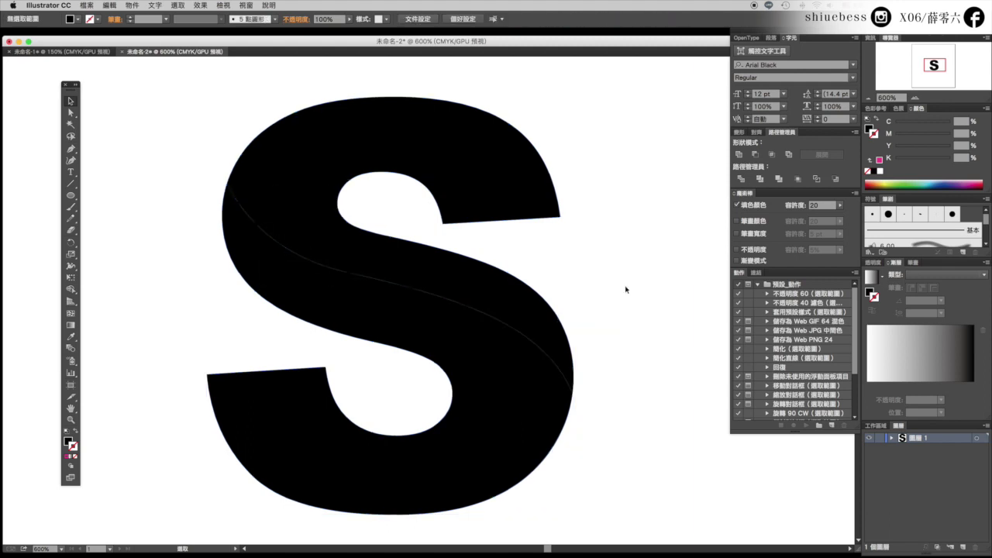
Fill the upper S piece with grayscale K about 57.6%
click(491, 180)
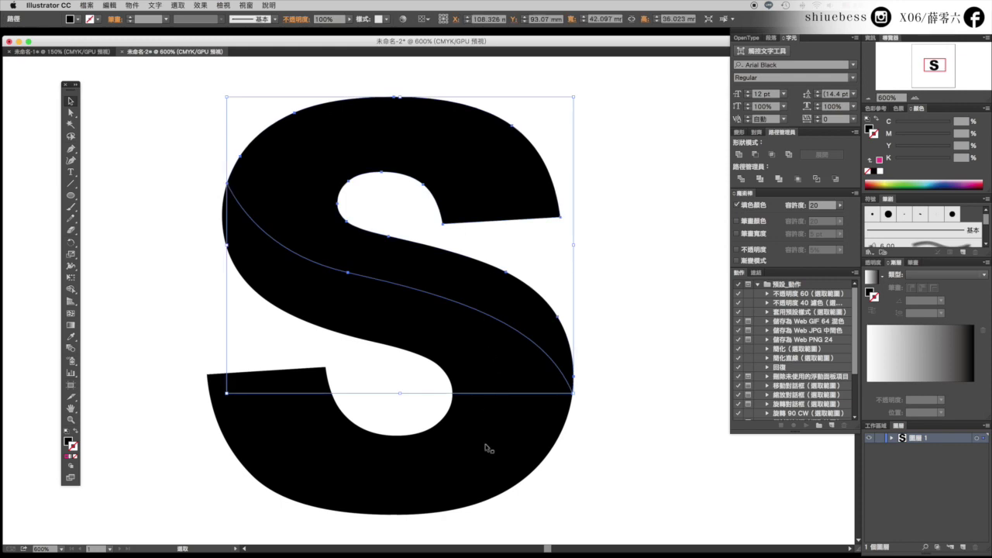
click(876, 170)
click(957, 122)
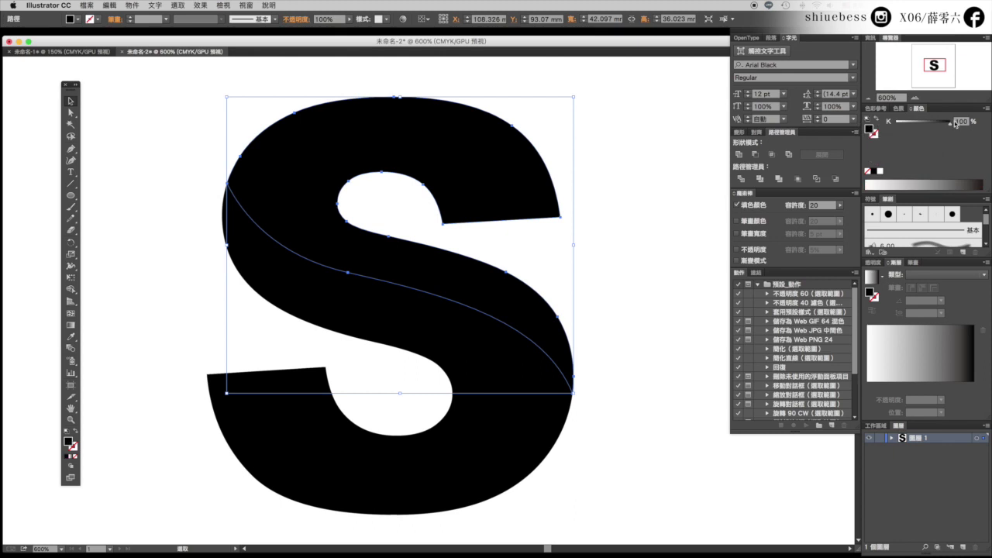
click(934, 183)
click(571, 237)
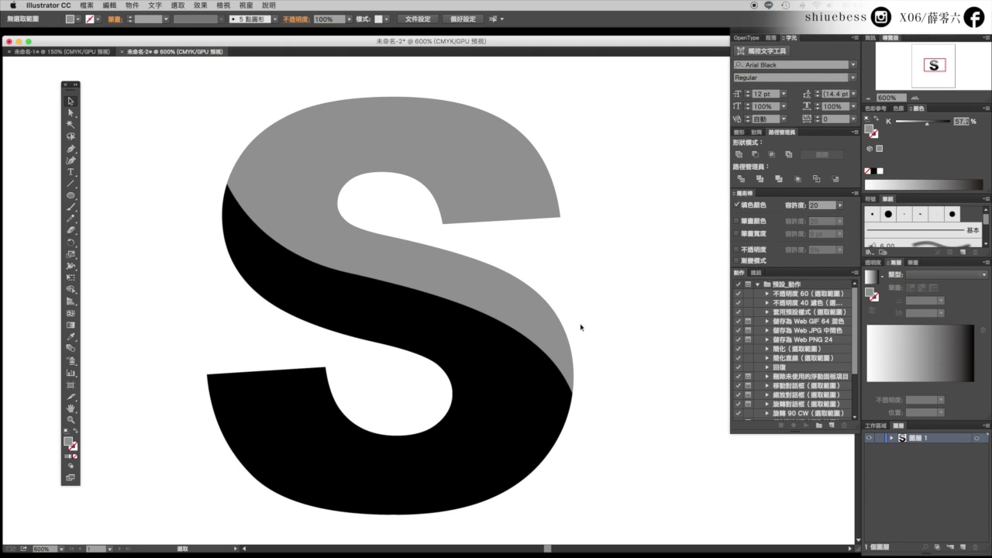
click(541, 183)
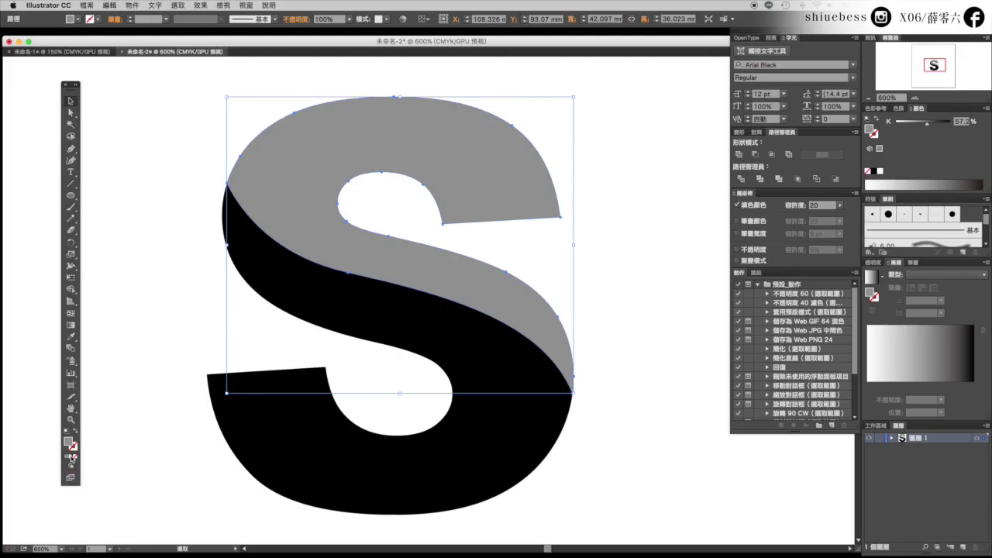
Give the upper piece a diagonal white-to-black gradient at about 121°, then drag a copy of the S rightward
click(74, 471)
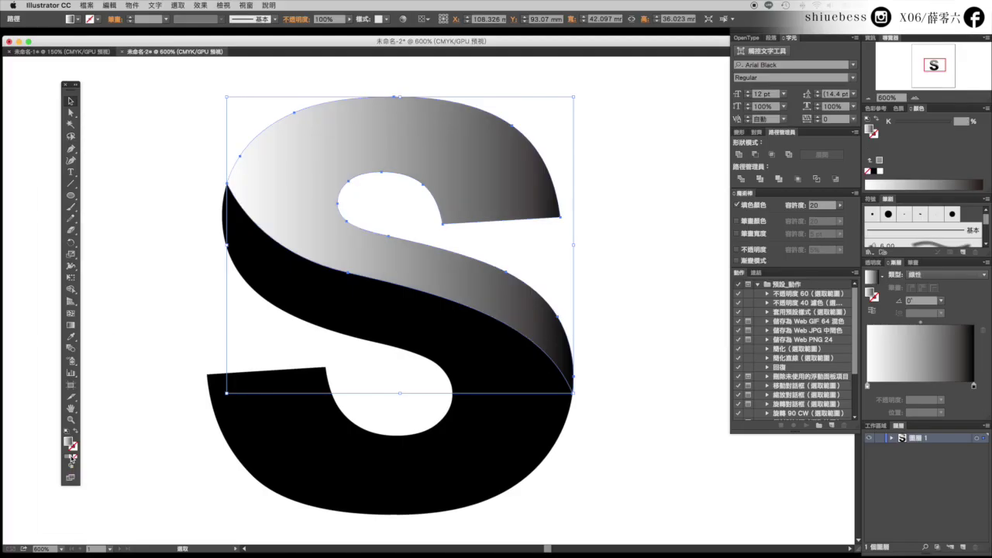
click(70, 325)
drag(476, 196, 392, 289)
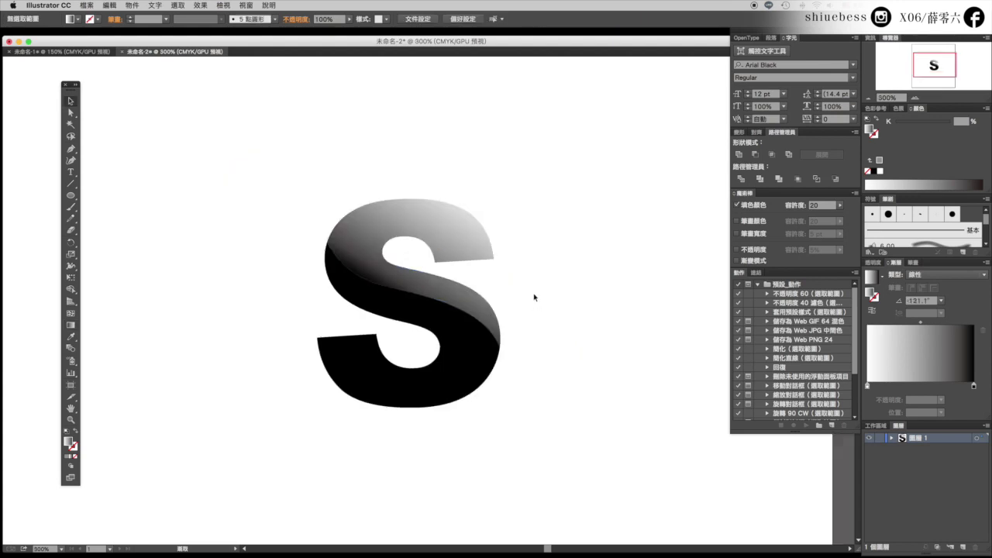
drag(414, 221, 552, 218)
Fill the copied S's lower piece with an orange-red swatch
key(super+shift+a)
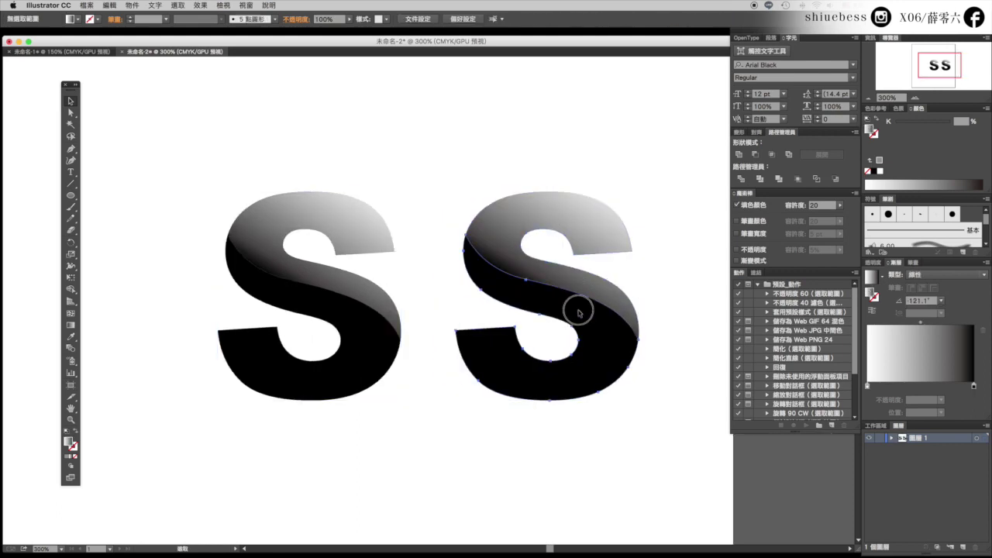
click(573, 302)
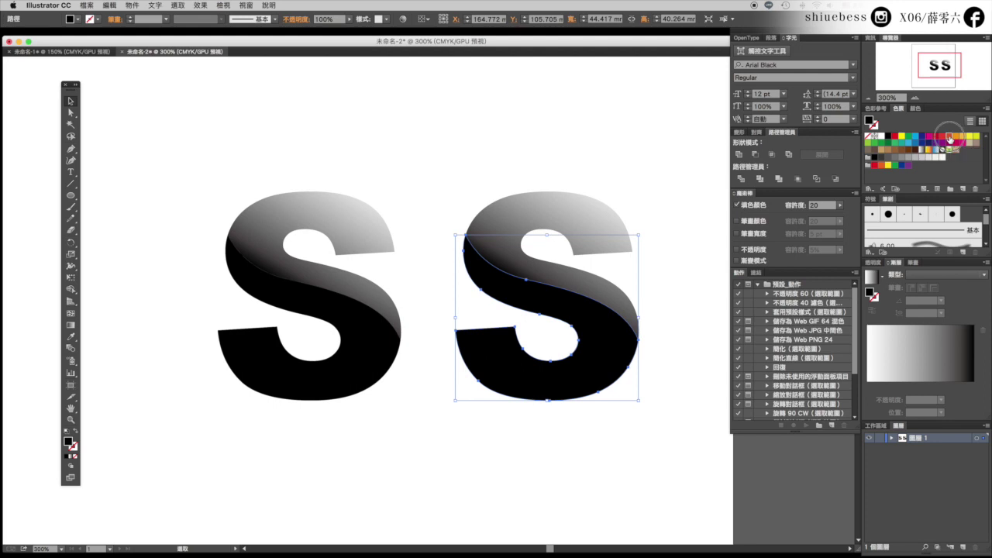
click(950, 141)
Set the copy's upper gradient right stop to a CMYK orange
click(590, 223)
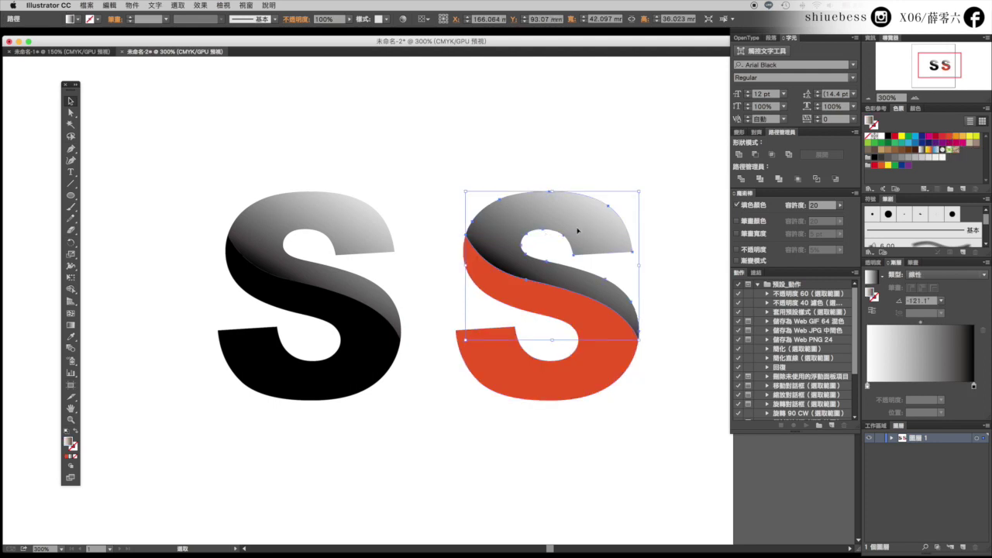
click(975, 386)
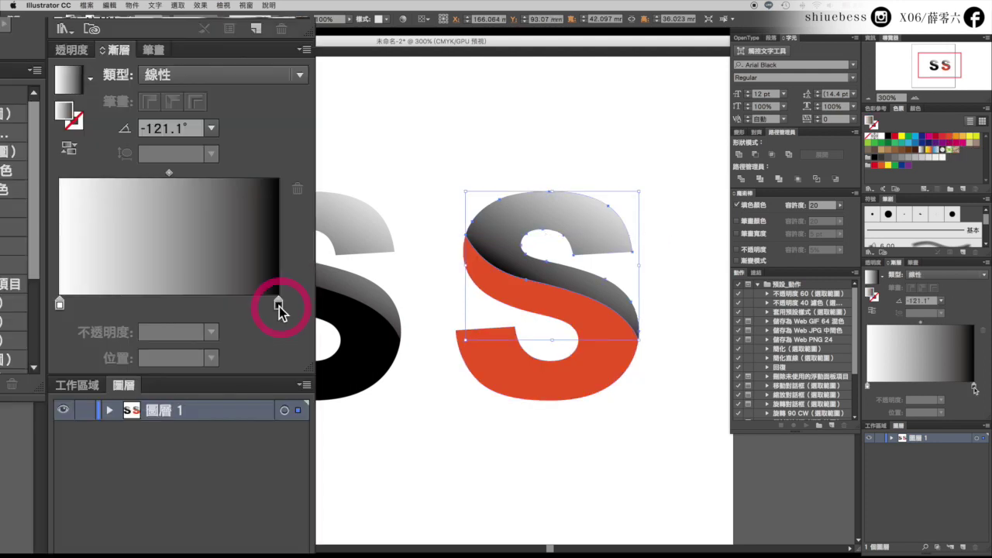
double_click(975, 387)
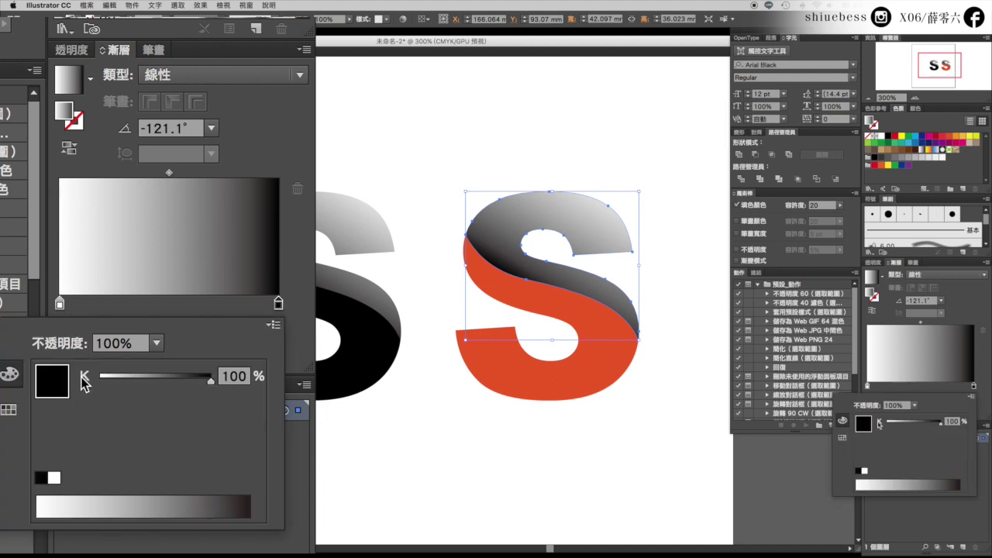
click(939, 427)
mouse_move(938, 426)
mouse_down()
mouse_move(918, 426)
mouse_move(941, 428)
mouse_up()
click(272, 327)
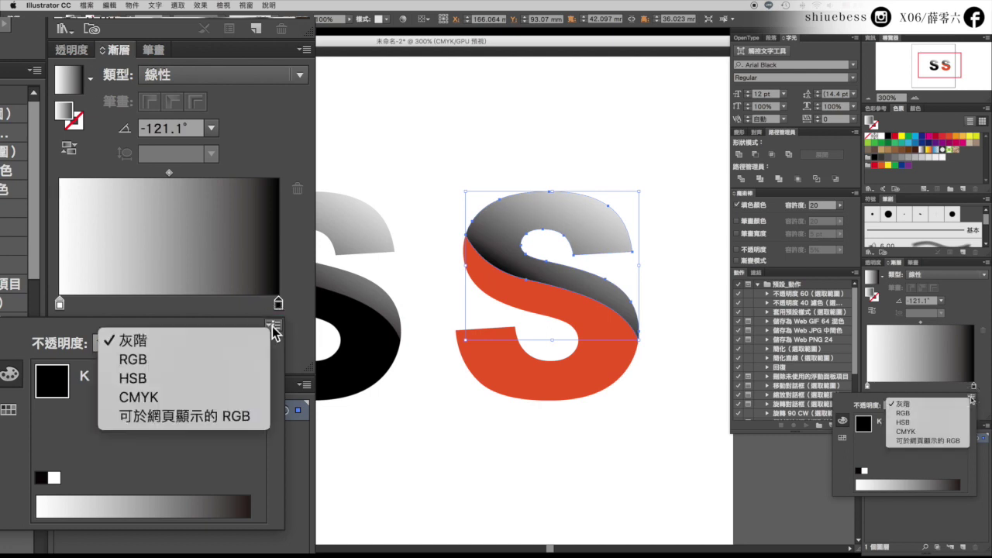
click(205, 399)
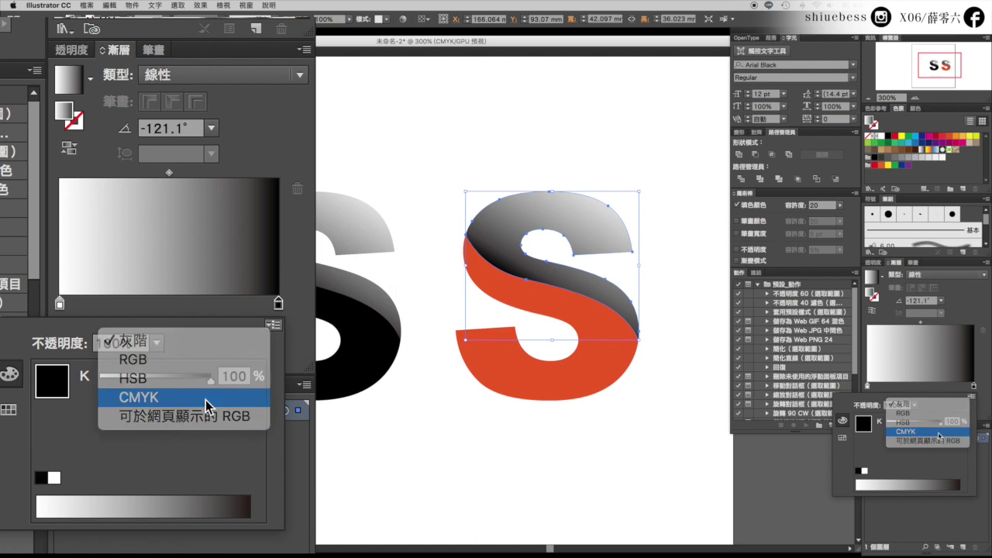
click(230, 500)
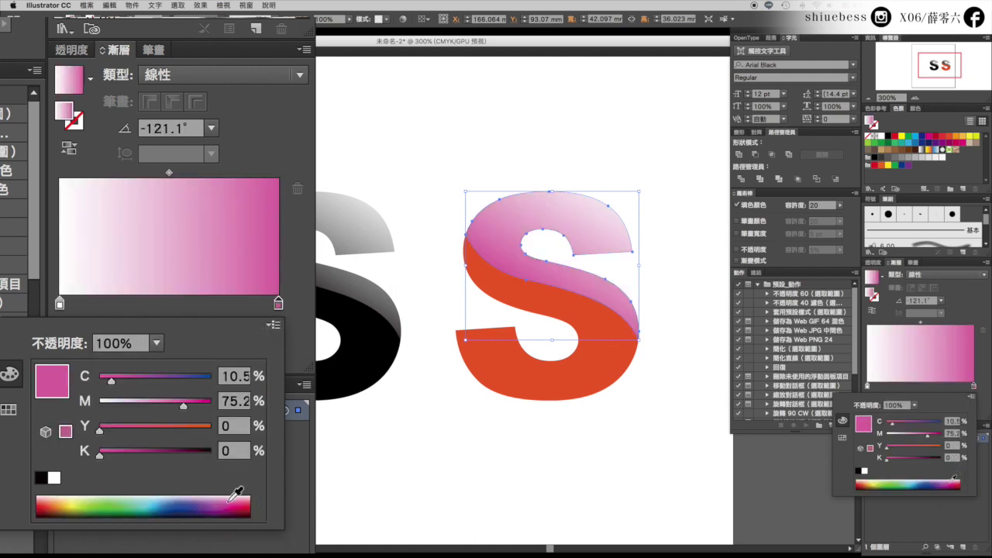
click(56, 502)
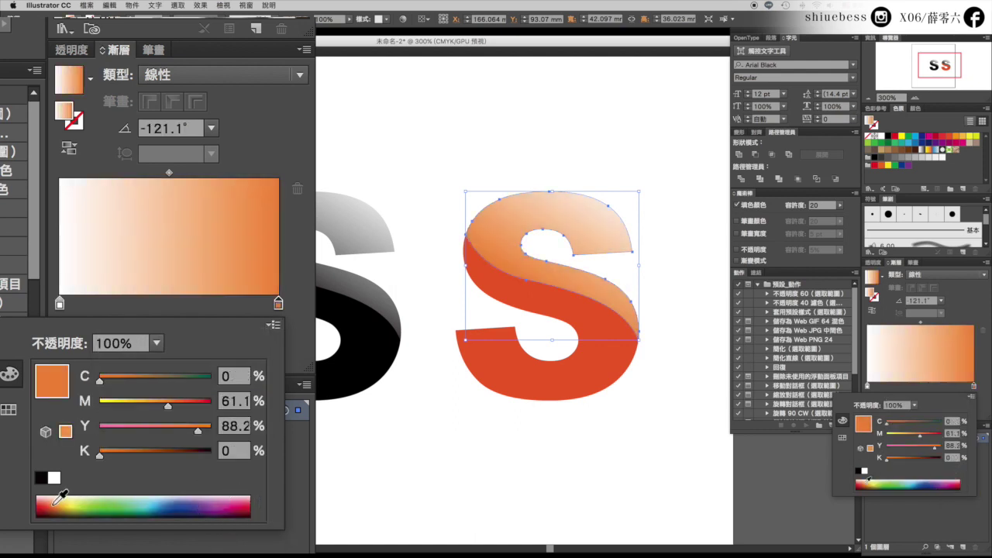
click(58, 503)
click(54, 504)
Set the gradient's left stop to a CMYK pink-red with adjusted yellow
click(59, 304)
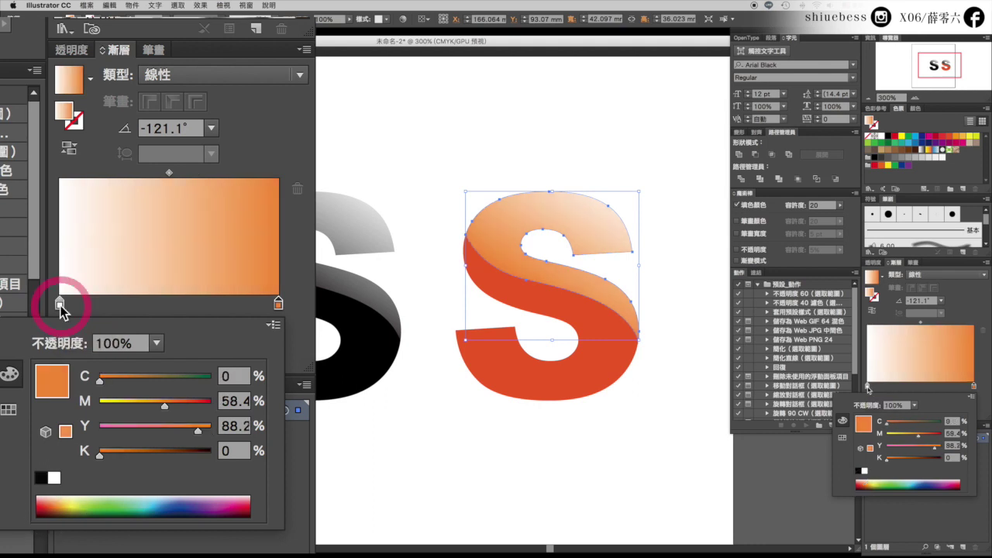
click(60, 304)
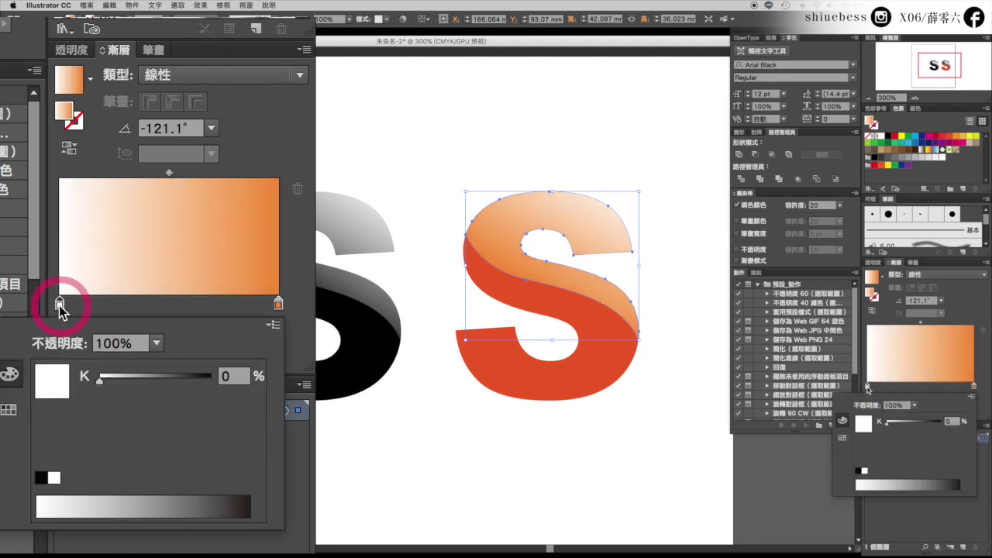
click(274, 325)
click(227, 399)
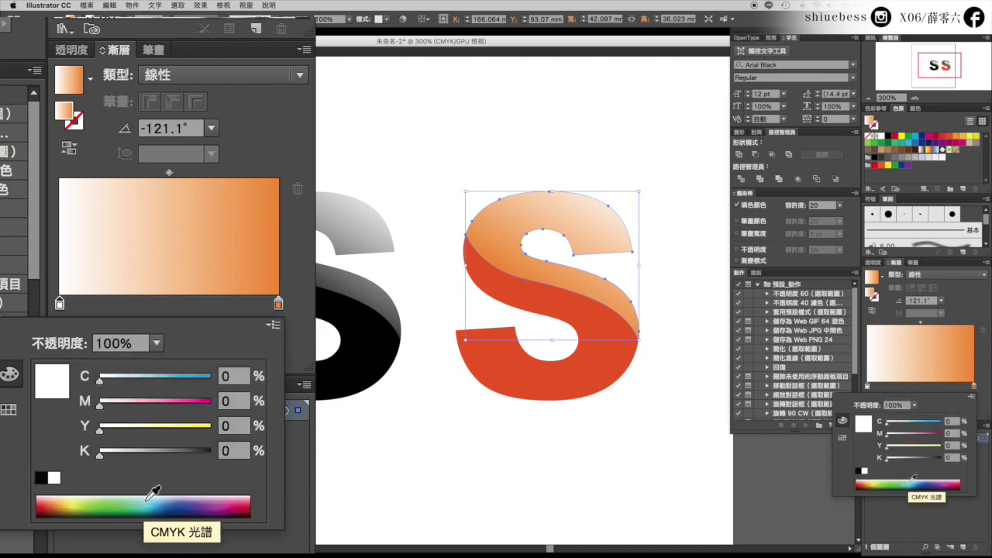
click(146, 501)
click(55, 505)
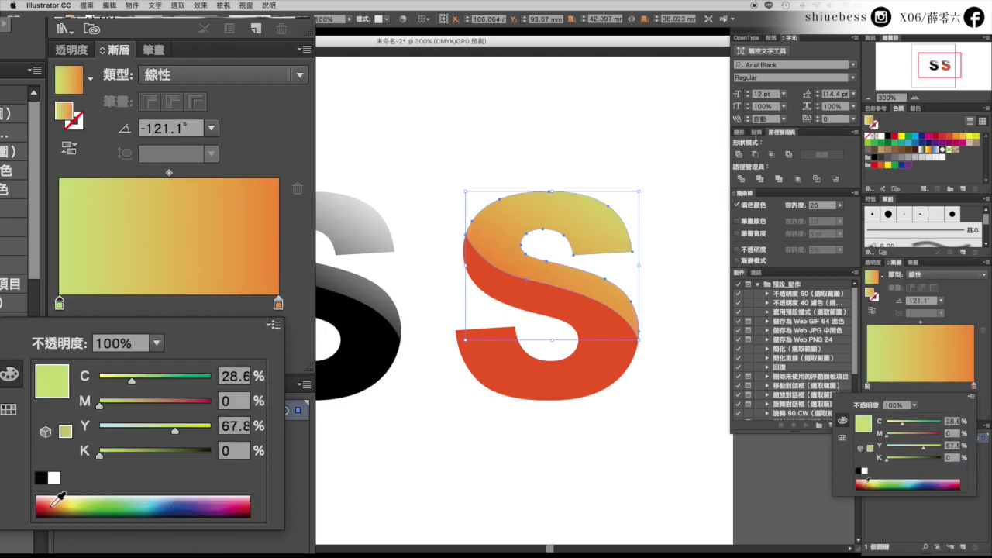
click(211, 503)
click(246, 496)
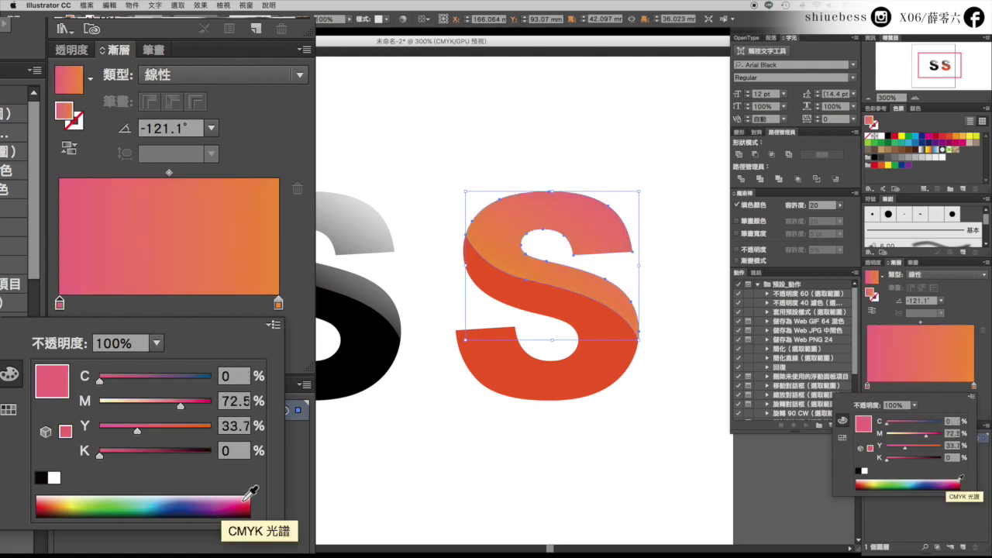
drag(905, 447, 930, 440)
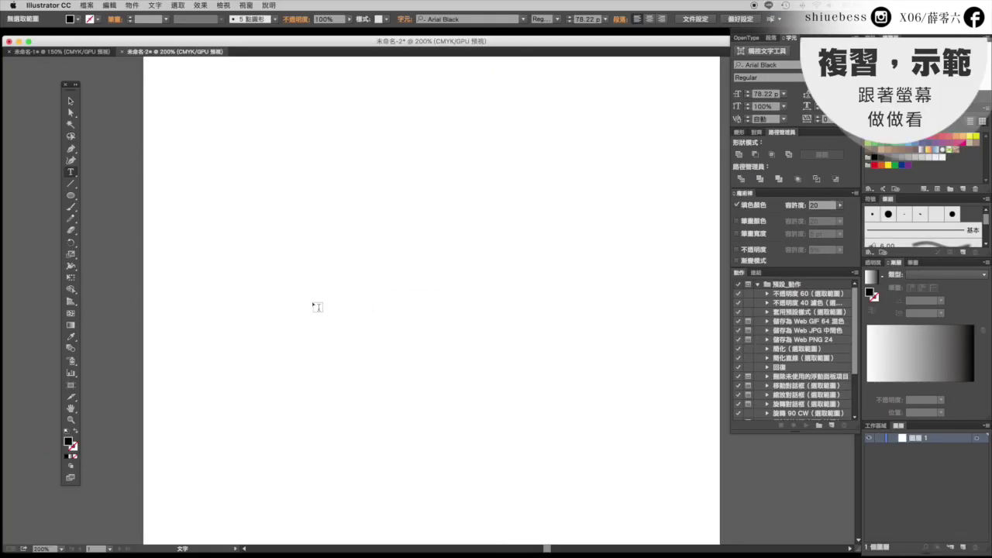
Type 'Shiue' and 'Bess' on two lines as a text object
click(317, 308)
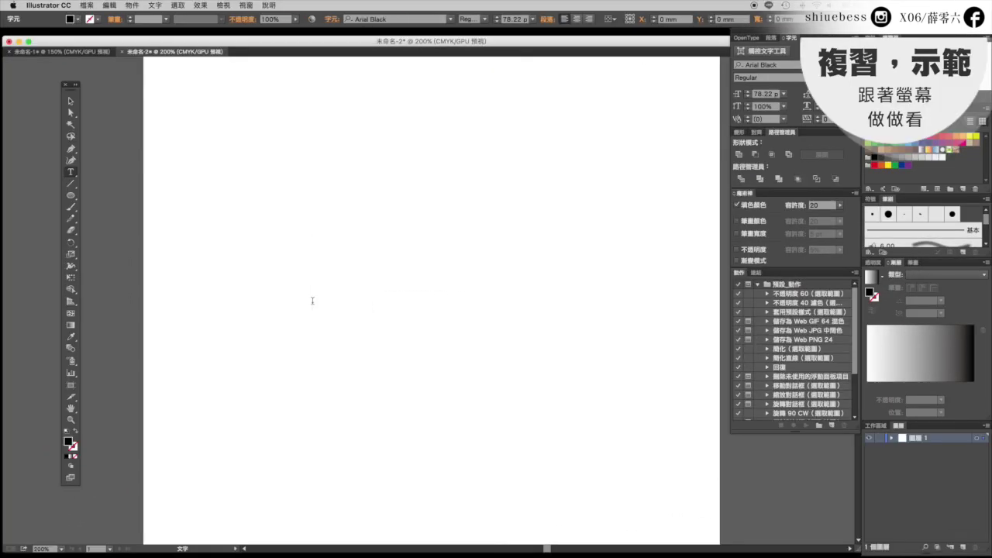
click(75, 174)
text(Shiue)
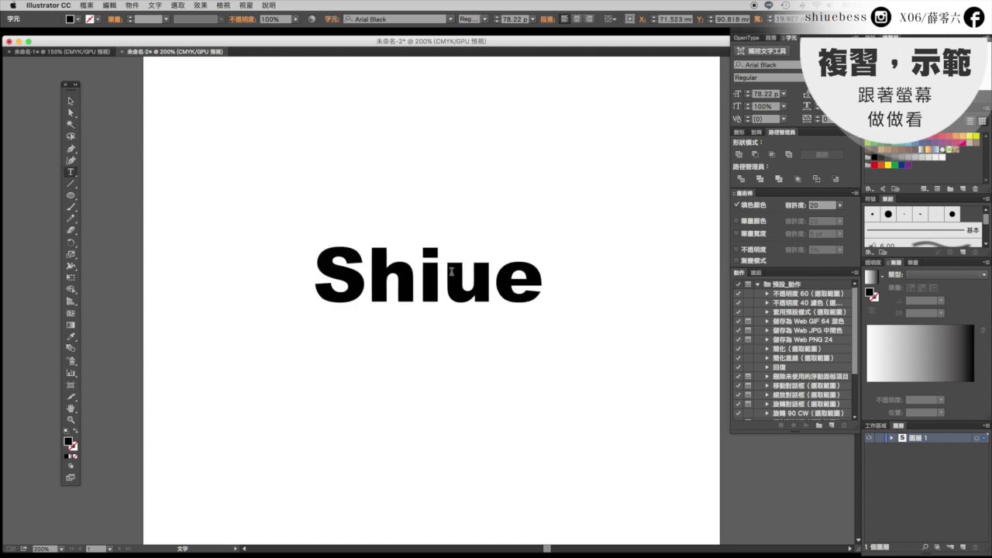
key(Return)
text(Bess)
scroll(294, 364, right, 1)
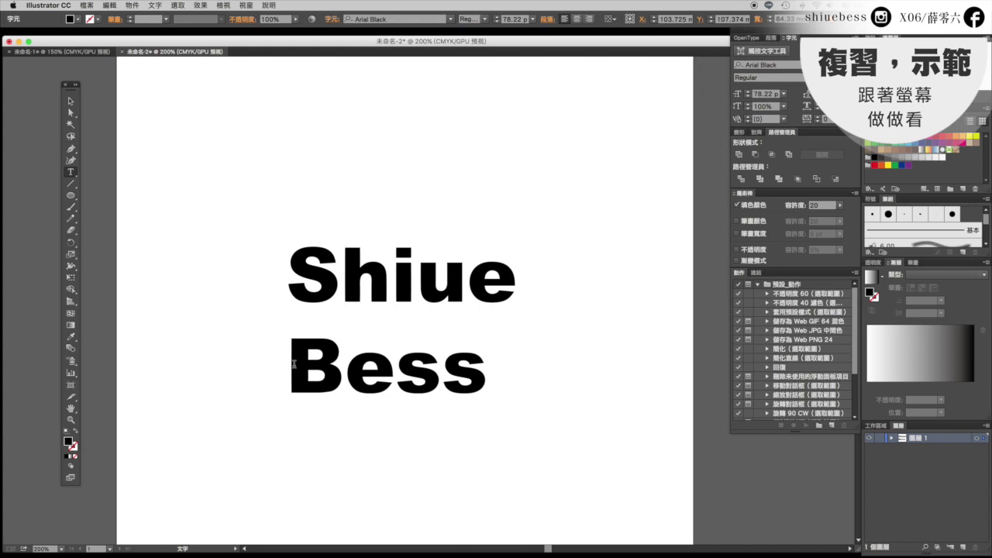
drag(294, 364, 523, 381)
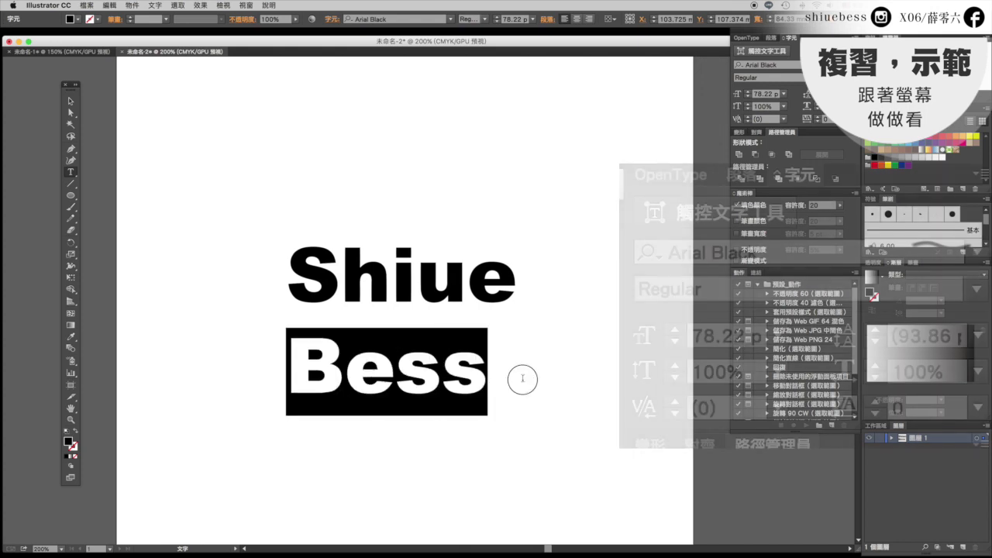
Set the text leading to 86 and the 'Bess' font size to 90
key(ctrl+a)
click(940, 341)
text(86)
key(Return)
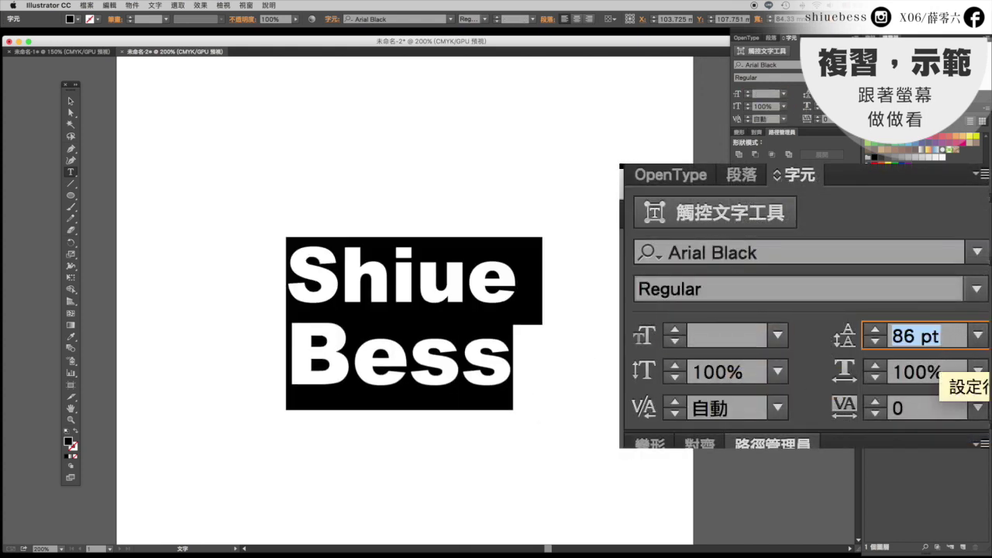
drag(515, 364, 270, 347)
click(713, 336)
text(90)
key(Down)
key(Escape)
key(ctrl+plus)
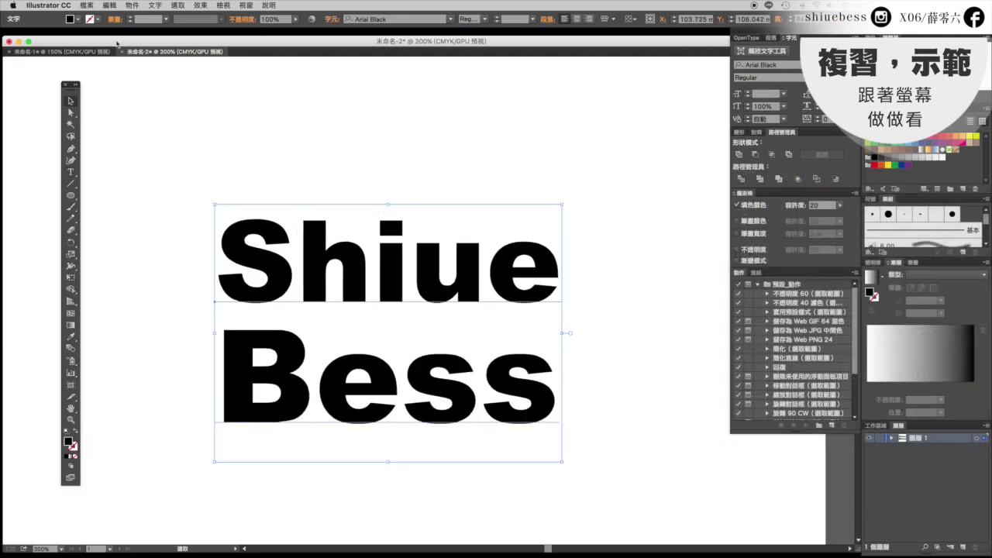
Expand the Shiue Bess text into outlined letter shapes
click(132, 5)
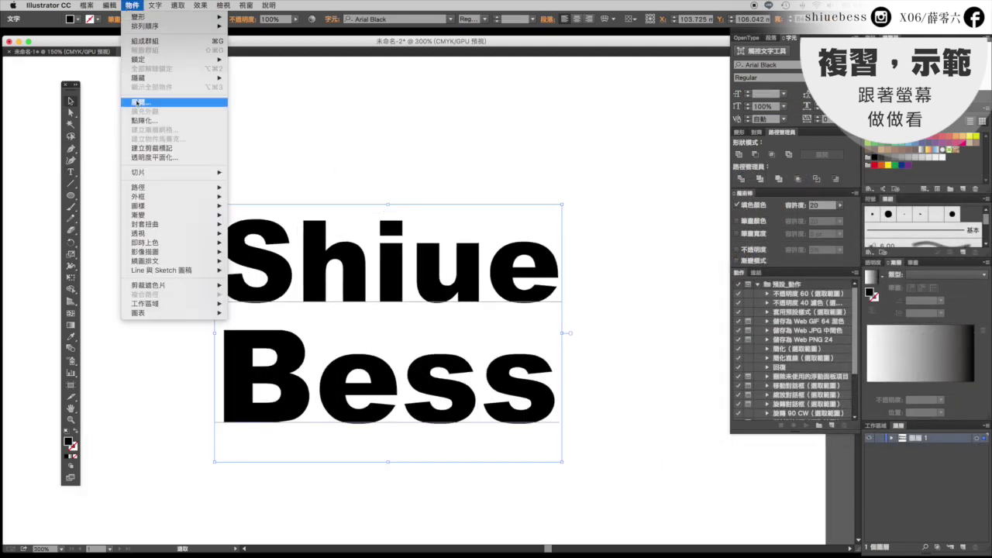
click(137, 103)
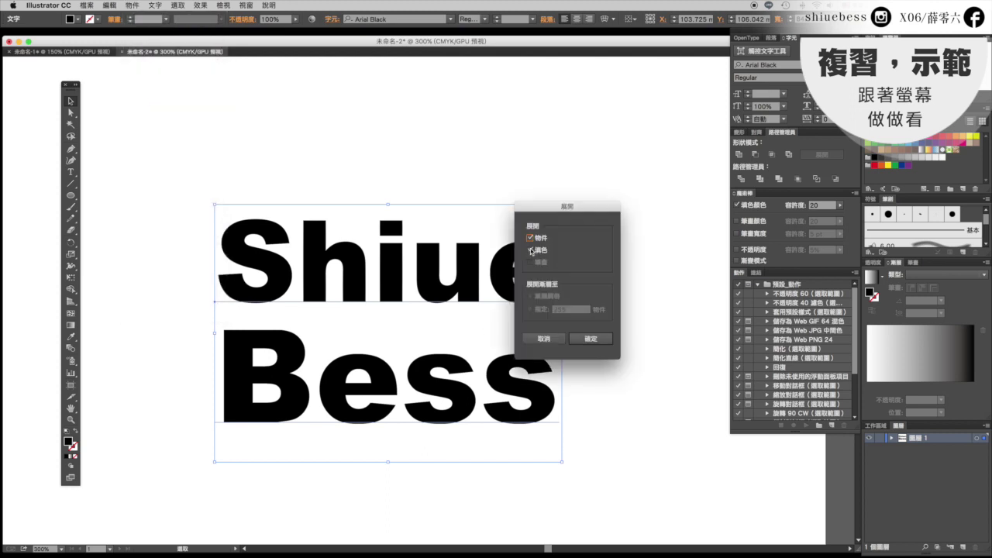
click(590, 339)
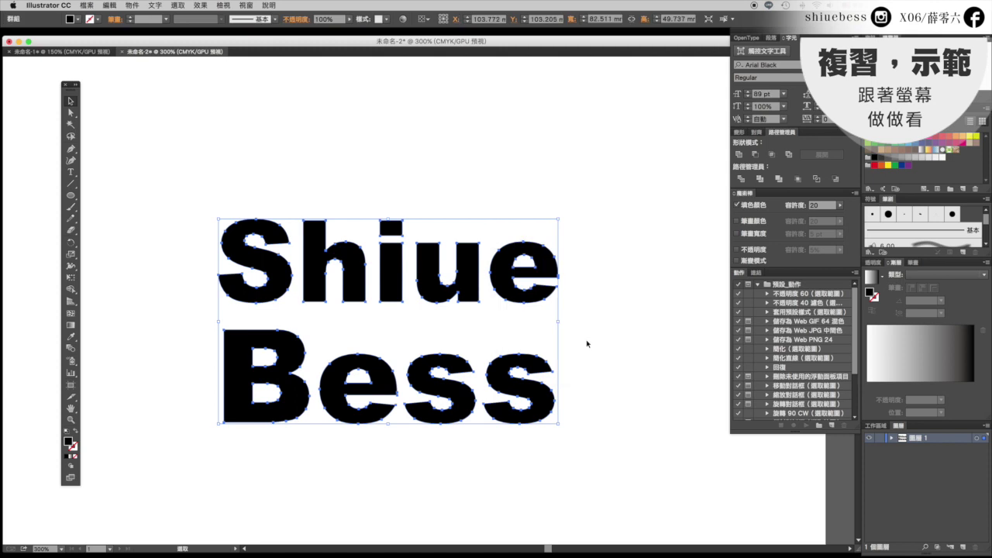
Draw a straight cut line across Shiue with the Line Segment tool
click(70, 184)
click(70, 184)
drag(205, 237, 618, 301)
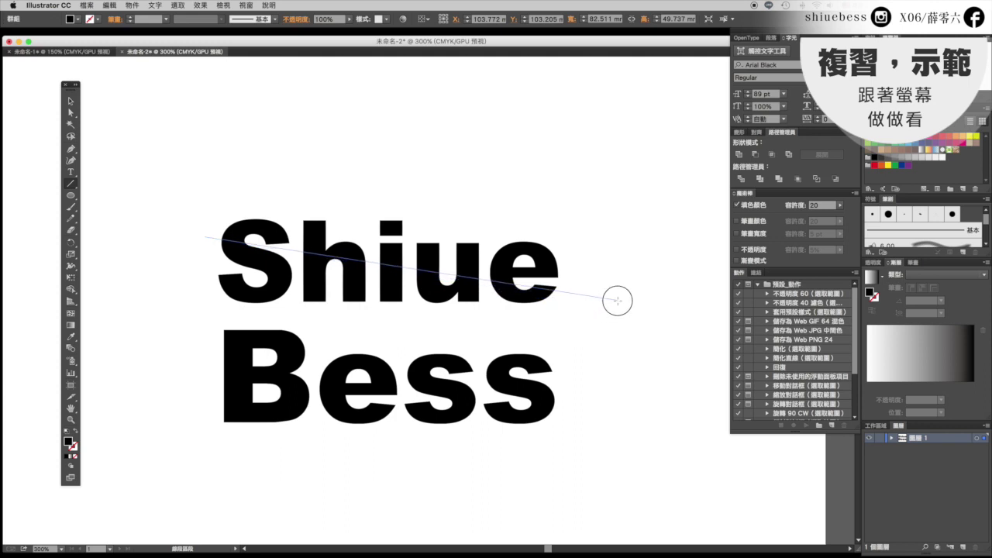
Finish the magenta diagonal cut through Shiue and draw a curved Pen cut over B
drag(618, 301, 609, 300)
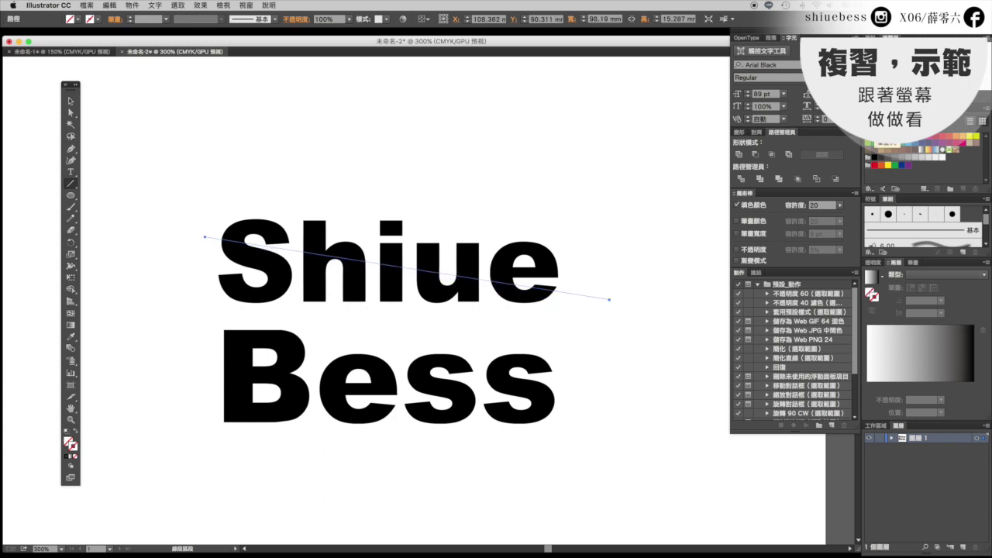
click(929, 141)
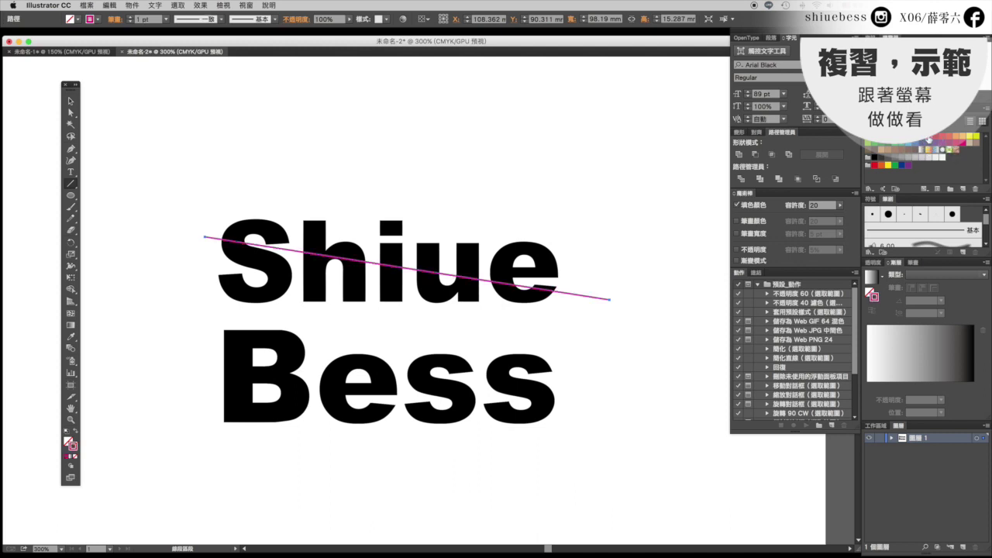
click(71, 149)
click(219, 338)
drag(283, 342, 295, 351)
click(252, 380)
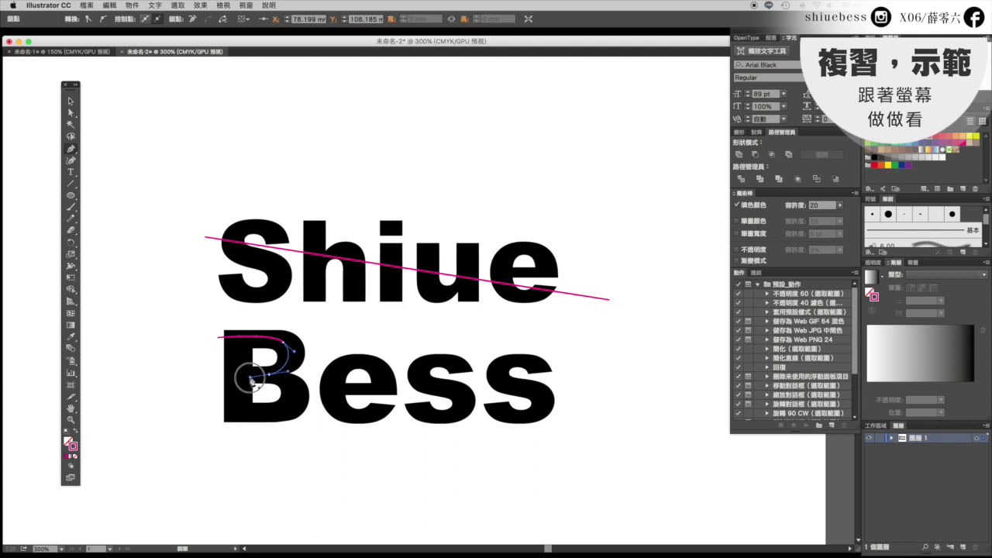
click(296, 392)
drag(299, 412, 154, 413)
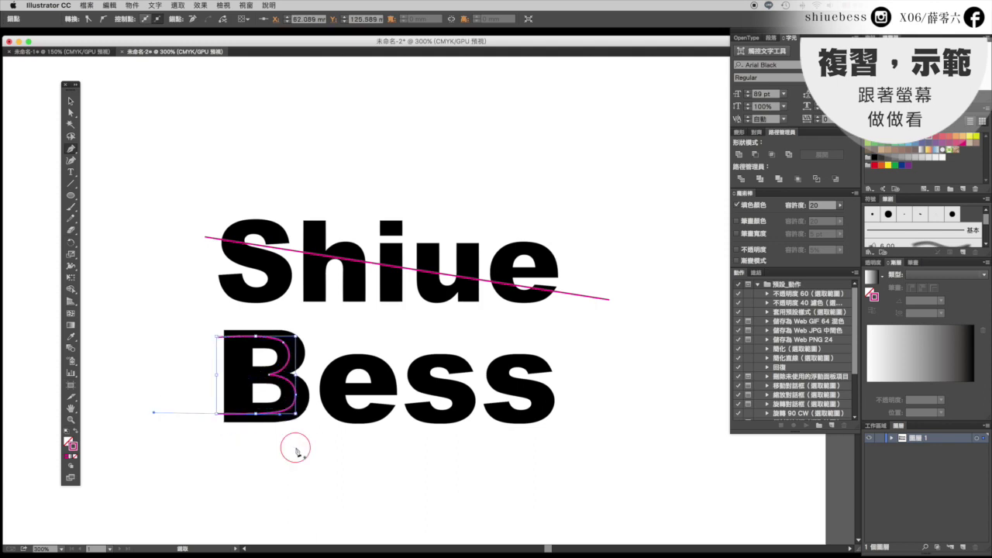
Draw curved cut paths through e and the first s, then select all letters and lines
super+click(354, 443)
click(354, 431)
drag(342, 350, 354, 277)
super+click(437, 353)
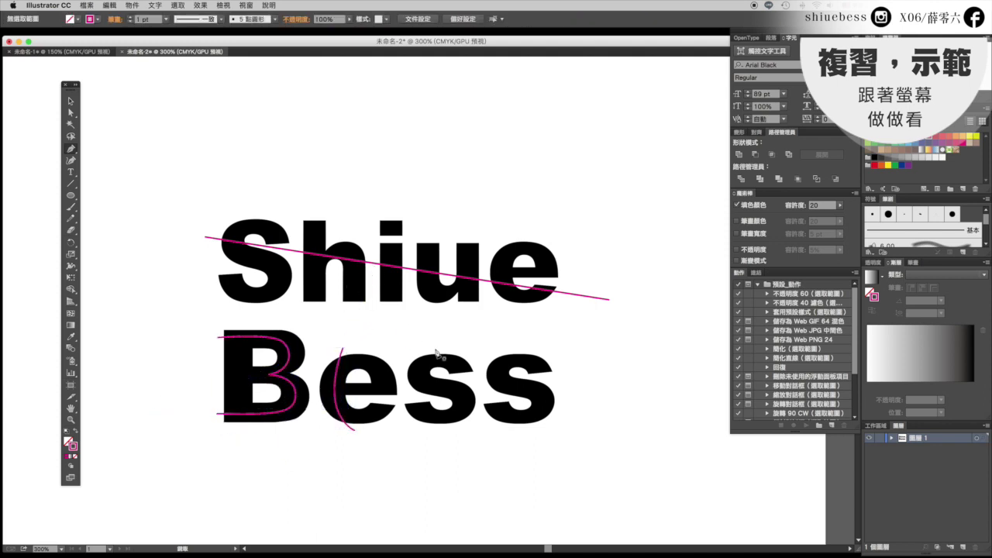
click(411, 357)
drag(476, 415, 472, 437)
super+click(488, 436)
click(72, 103)
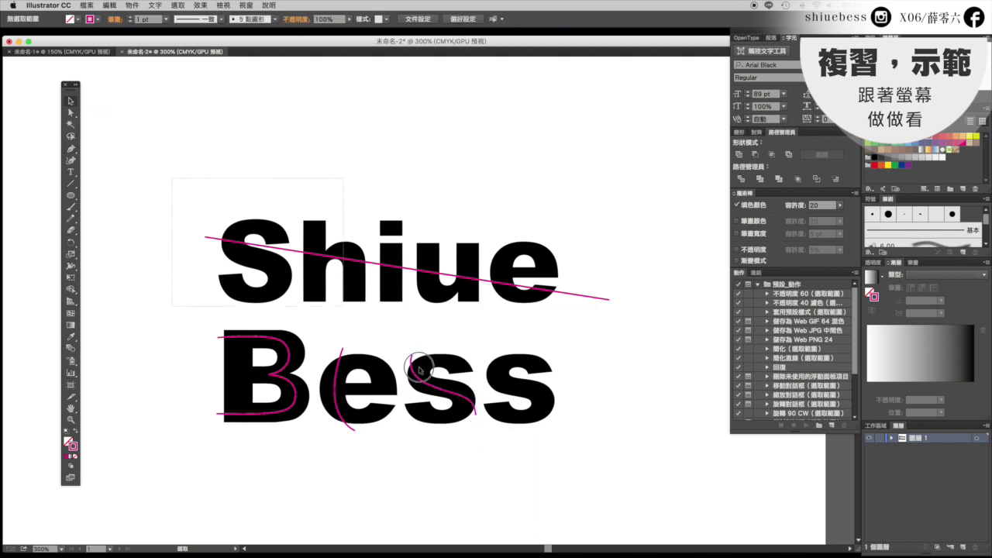
drag(175, 180, 636, 487)
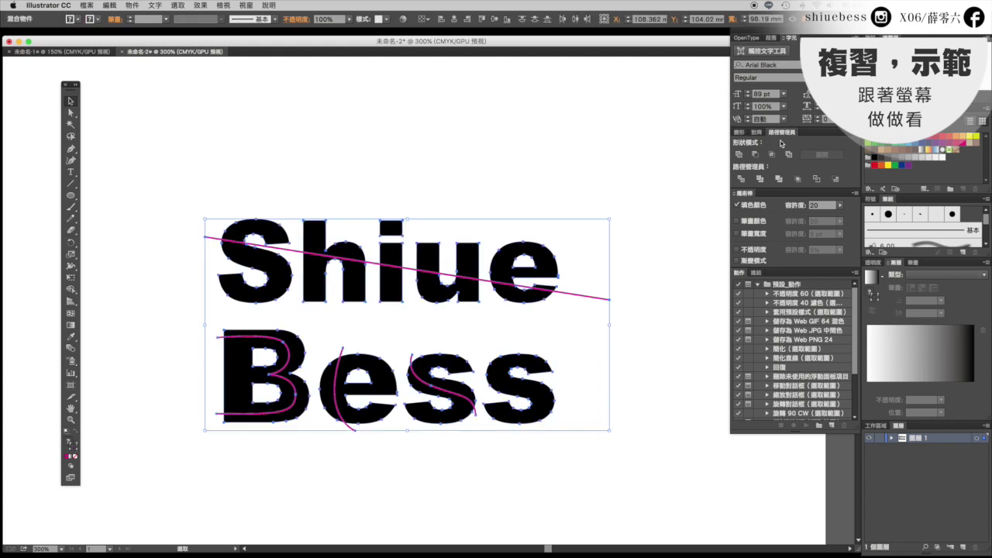
Divide the letters along the cut lines with Pathfinder and ungroup the pieces
click(742, 183)
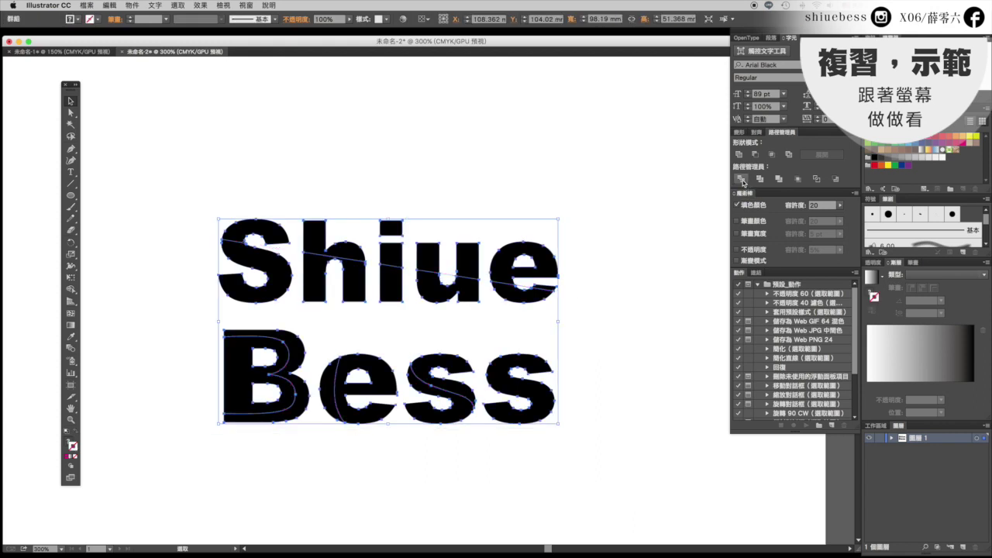
right_click(459, 265)
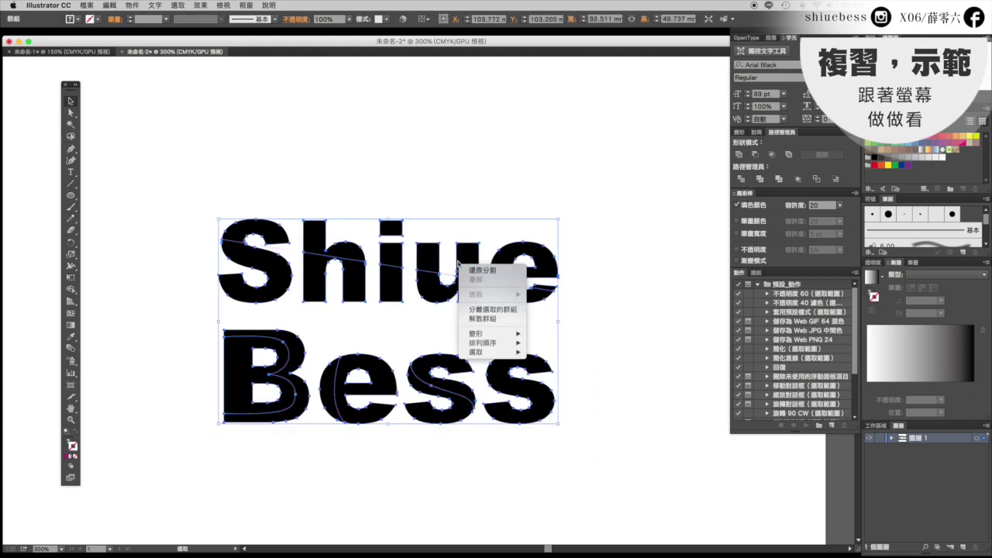
click(478, 318)
click(476, 326)
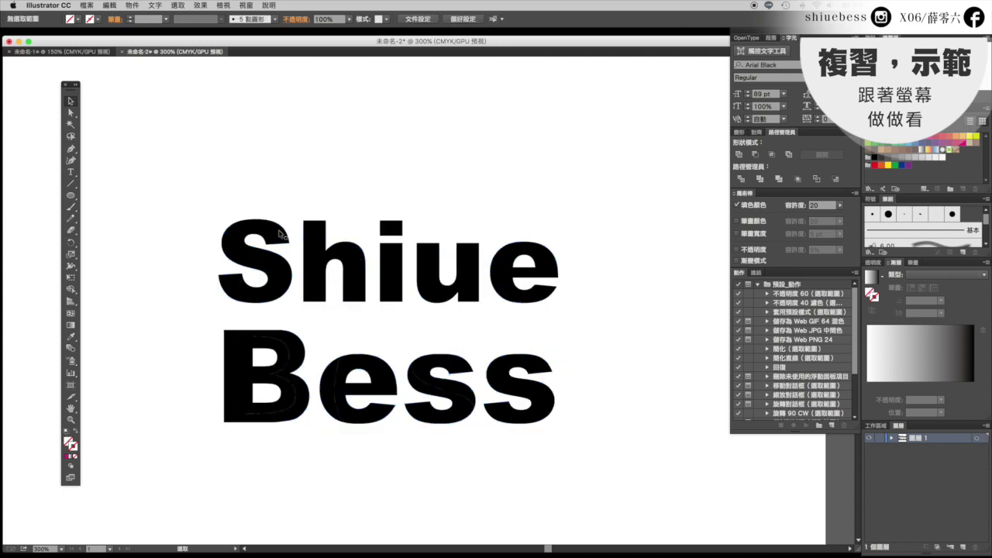
Select the top pieces of S, h, i, u and e together
click(279, 232)
shift+click(321, 233)
shift+click(500, 108)
shift+click(505, 159)
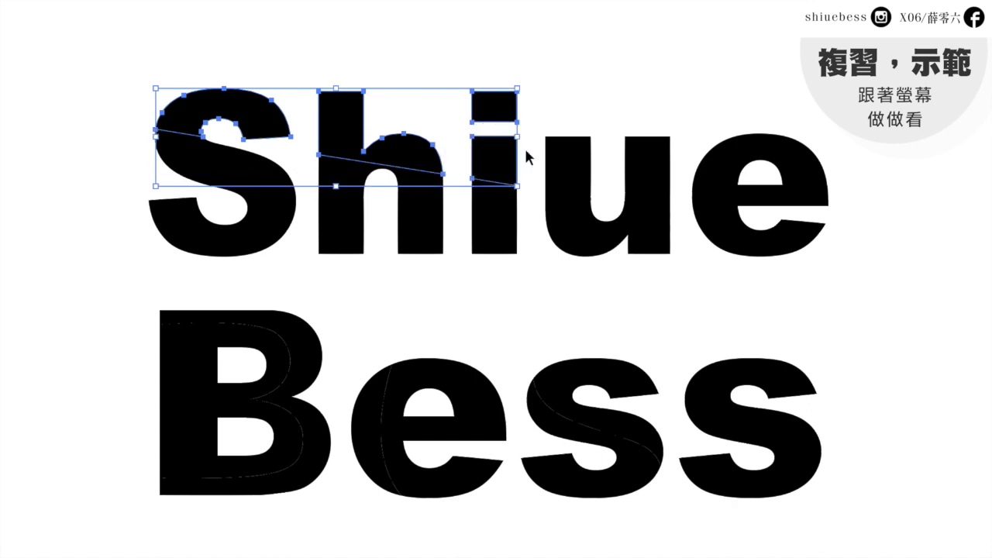
shift+click(565, 155)
shift+click(768, 155)
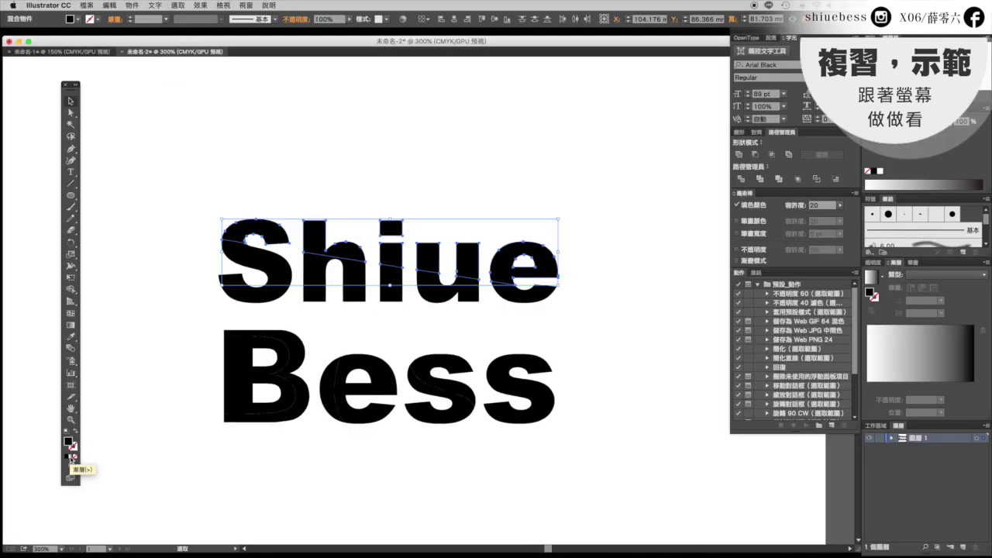
Fill the top Shiue pieces with a white-to-black gradient running vertically top to bottom
click(70, 459)
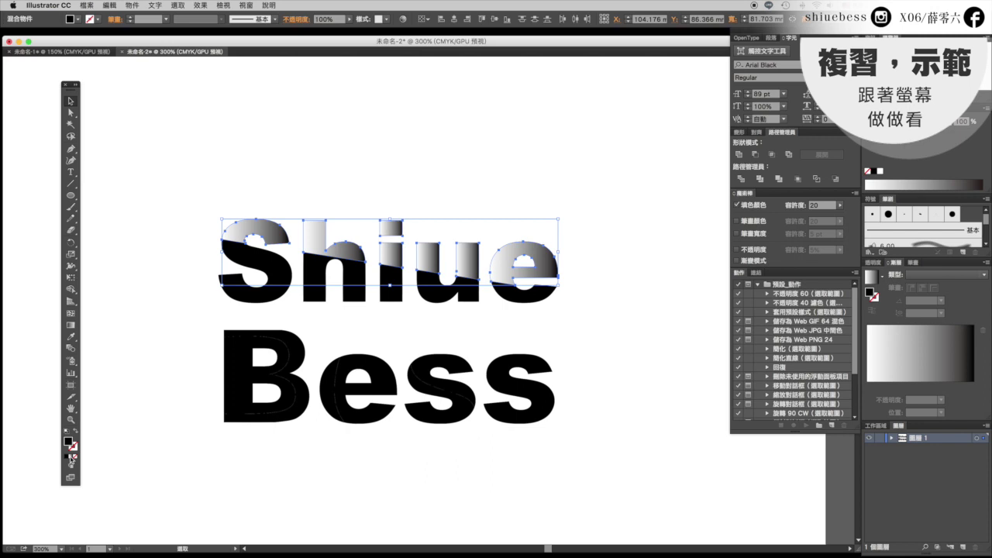
click(70, 325)
drag(426, 210, 409, 292)
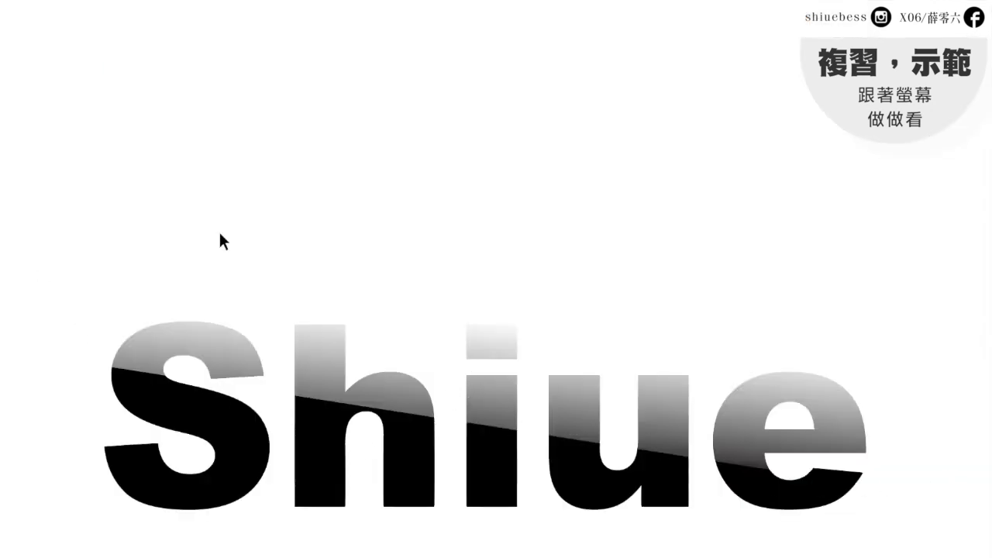
Angle the gradient on the upper u pieces more steeply, then select the lettering artwork
click(572, 391)
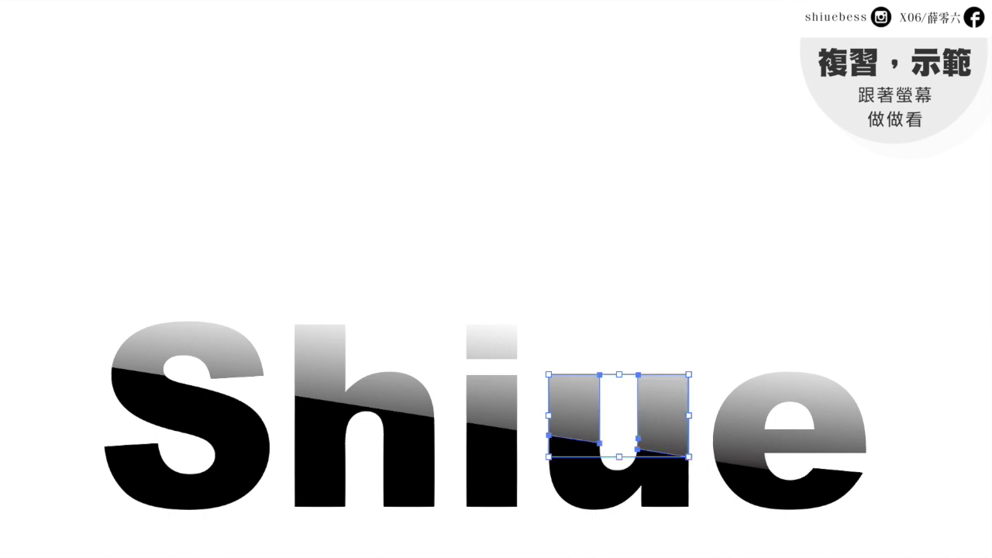
click(902, 331)
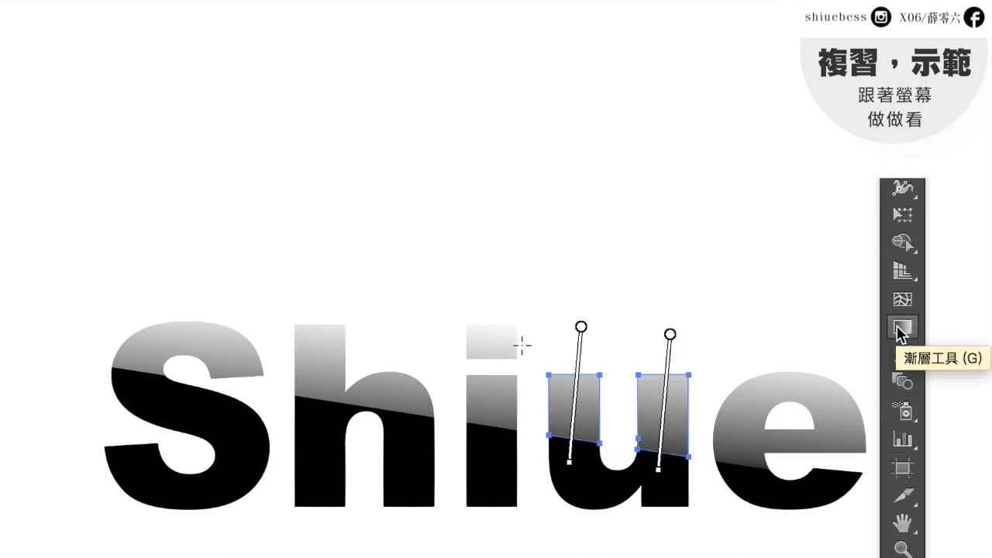
drag(664, 271, 593, 447)
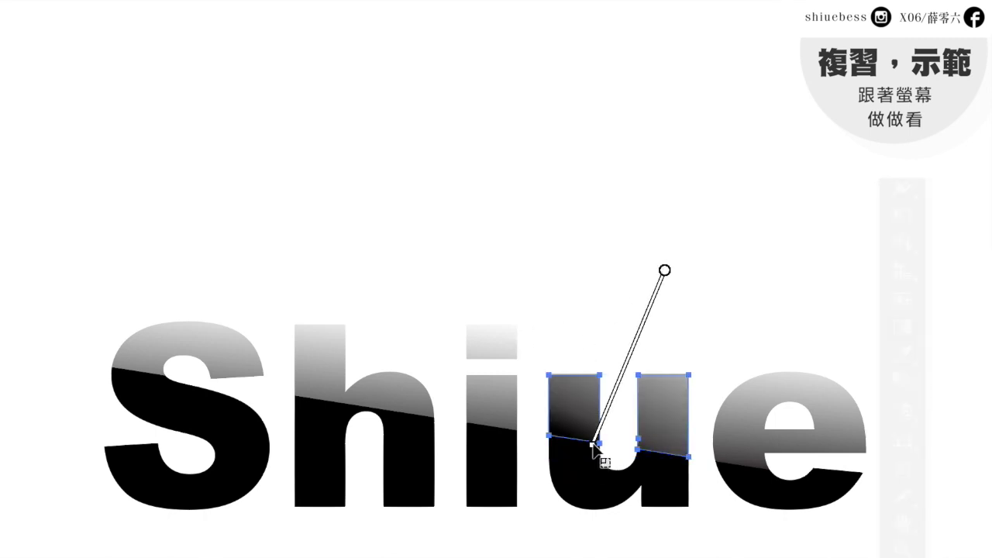
drag(711, 307, 645, 464)
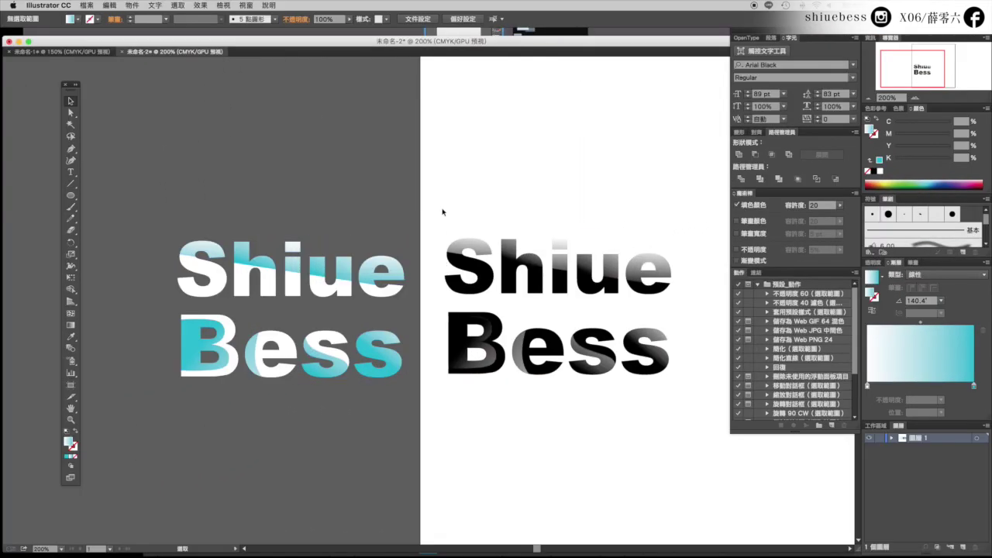
drag(443, 212, 713, 437)
drag(147, 204, 403, 398)
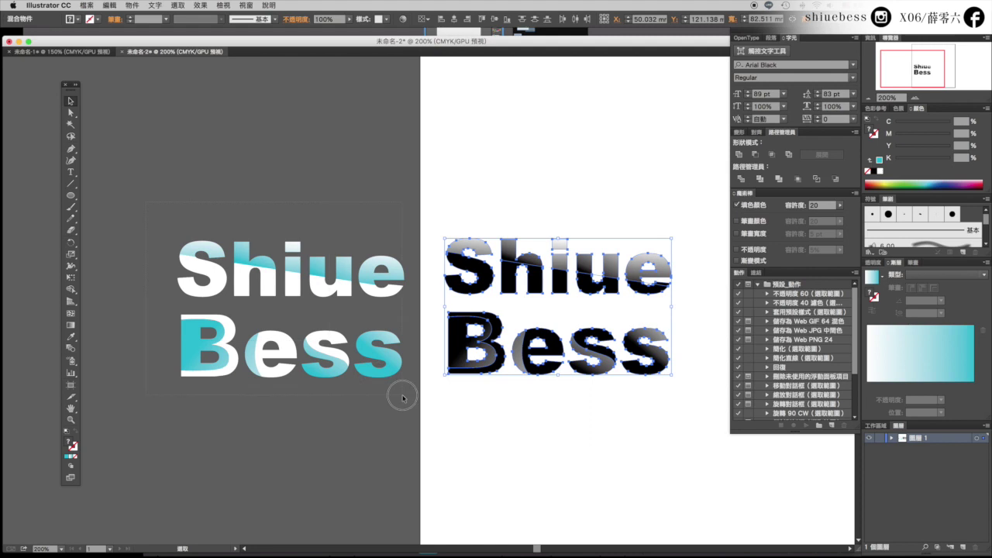
click(403, 398)
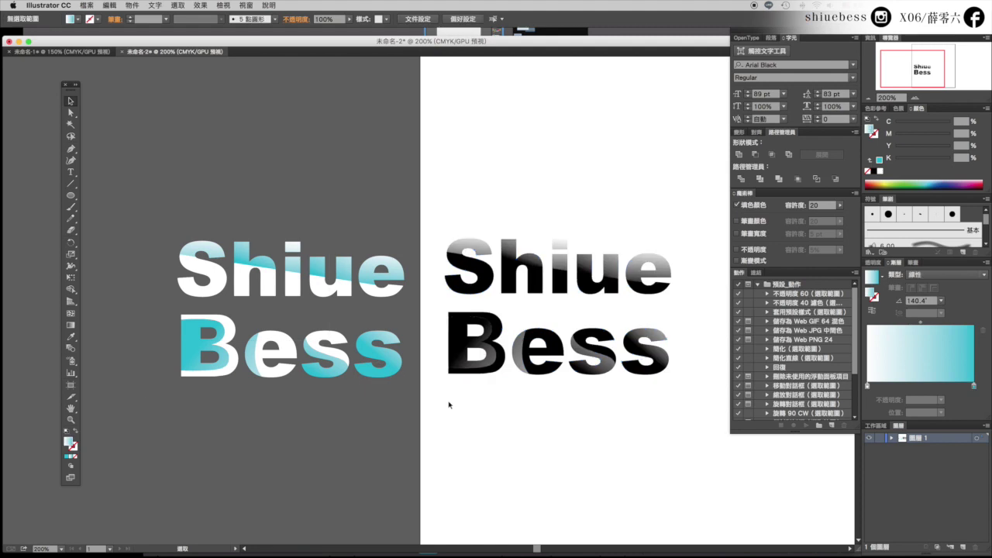